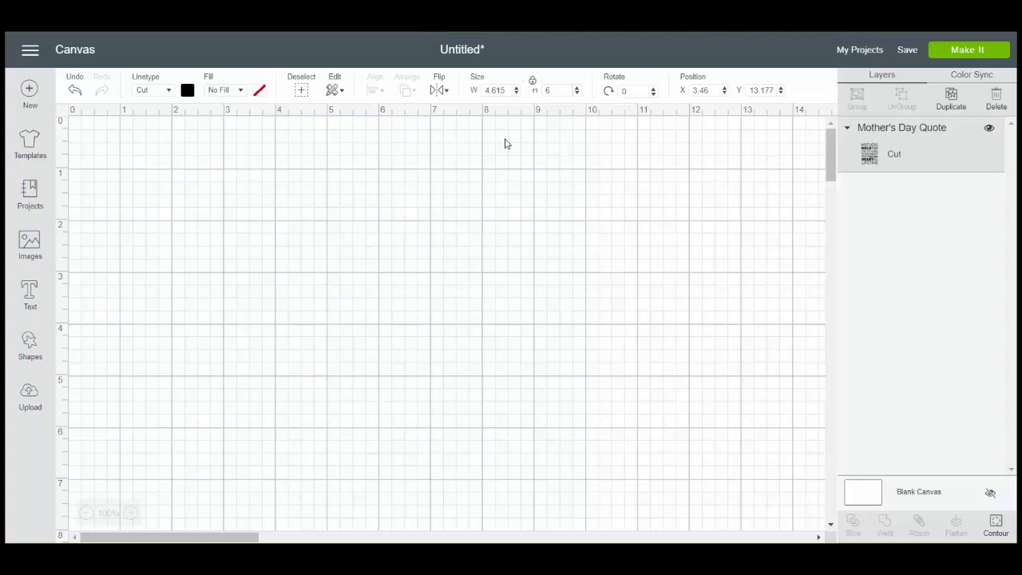
Upload the unicorn head image from the computer
left_click(30, 394)
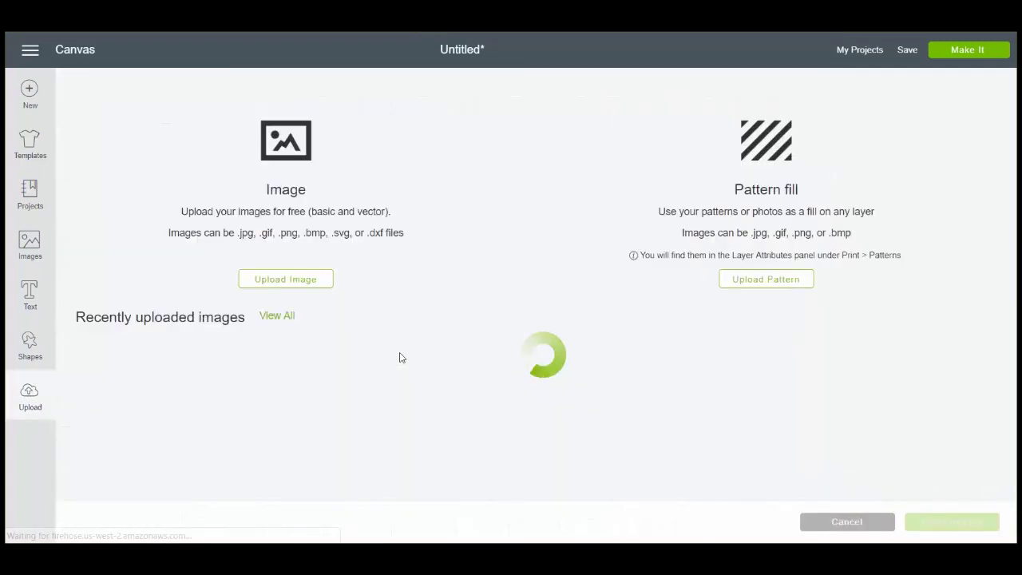
left_click(298, 280)
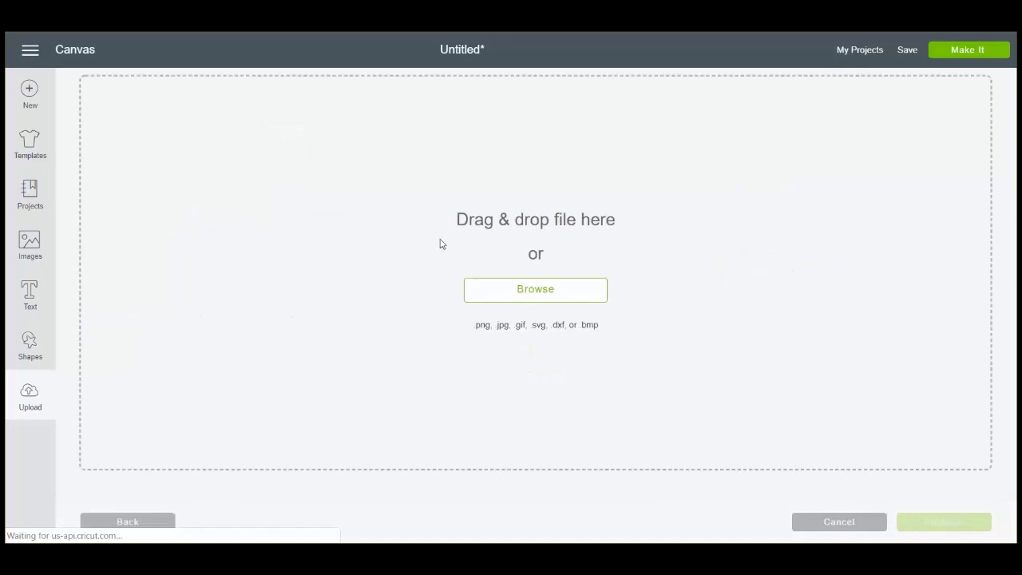
left_click(542, 297)
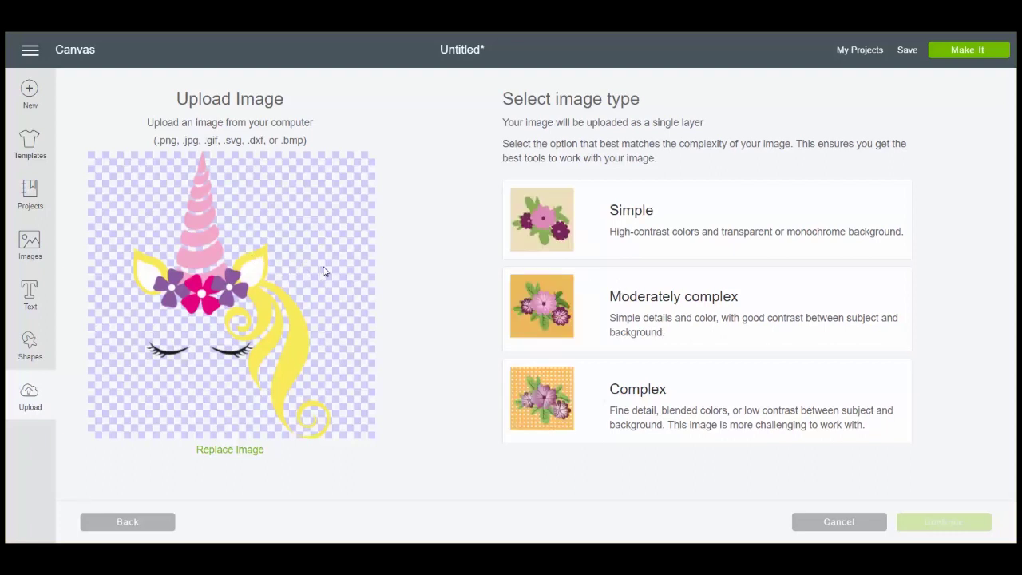
Compare the image types, settle on Complex, and continue to erasing
left_click(725, 236)
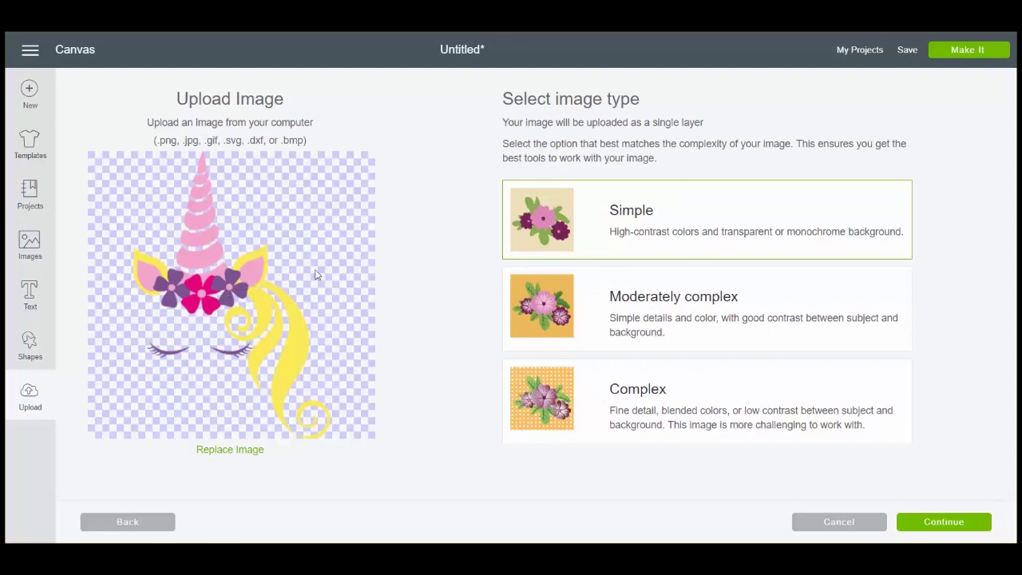
left_click(667, 316)
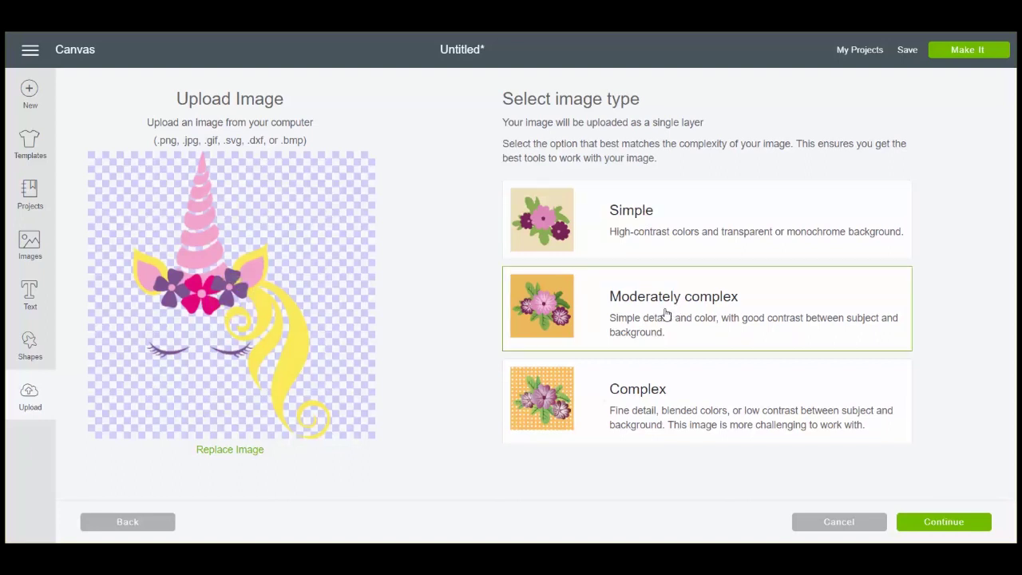
left_click(660, 414)
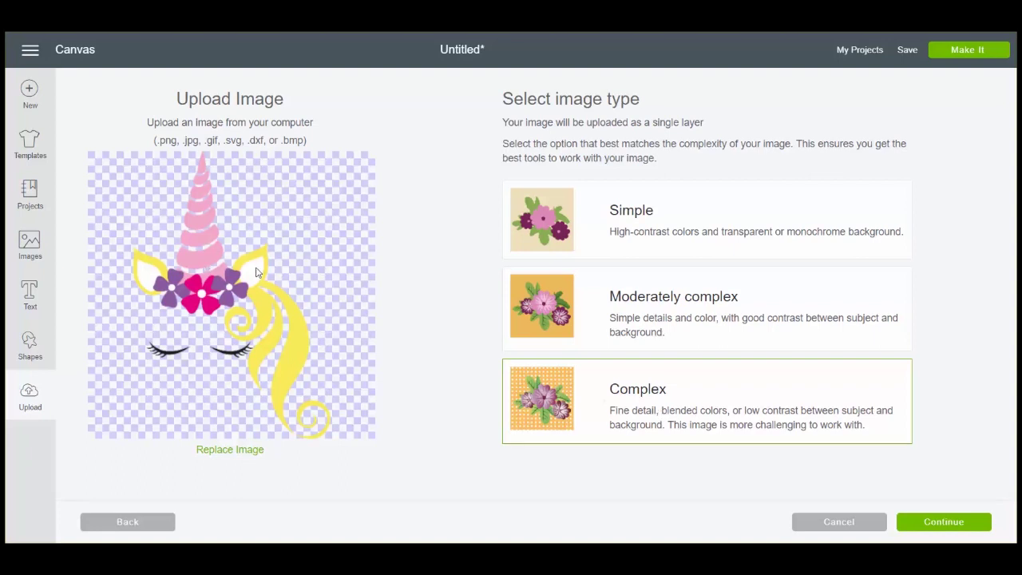
left_click(654, 225)
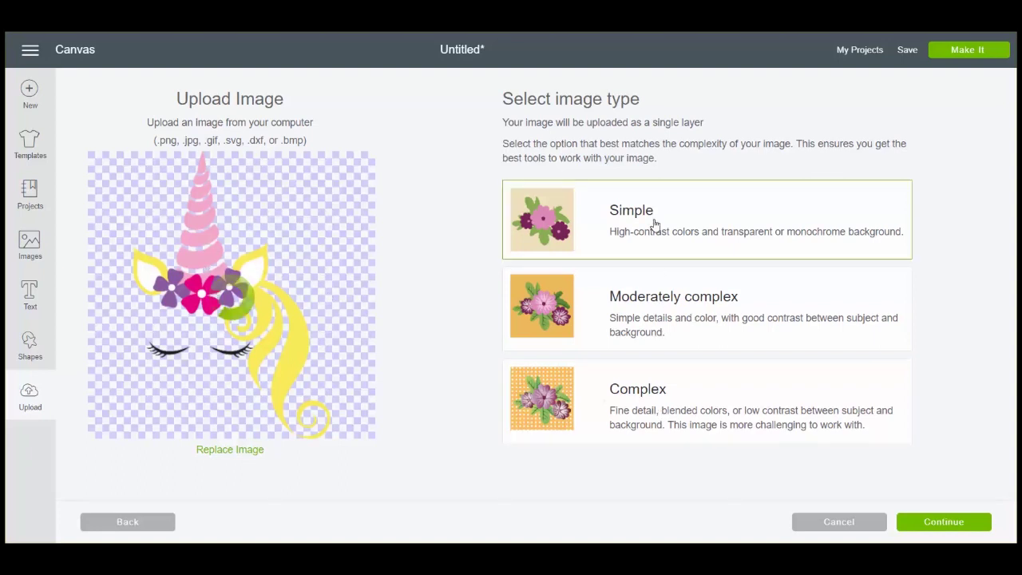
left_click(743, 399)
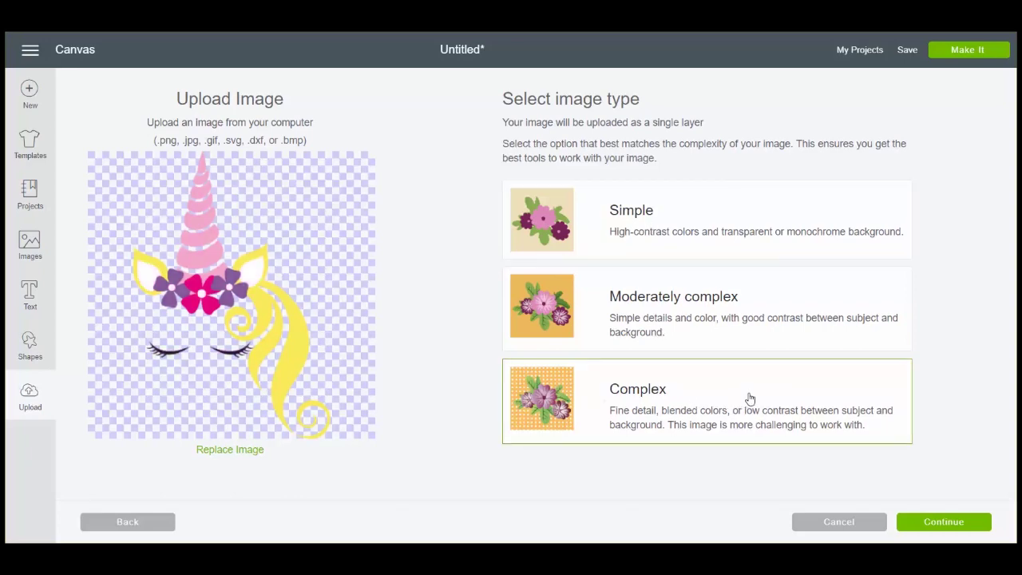
left_click(950, 529)
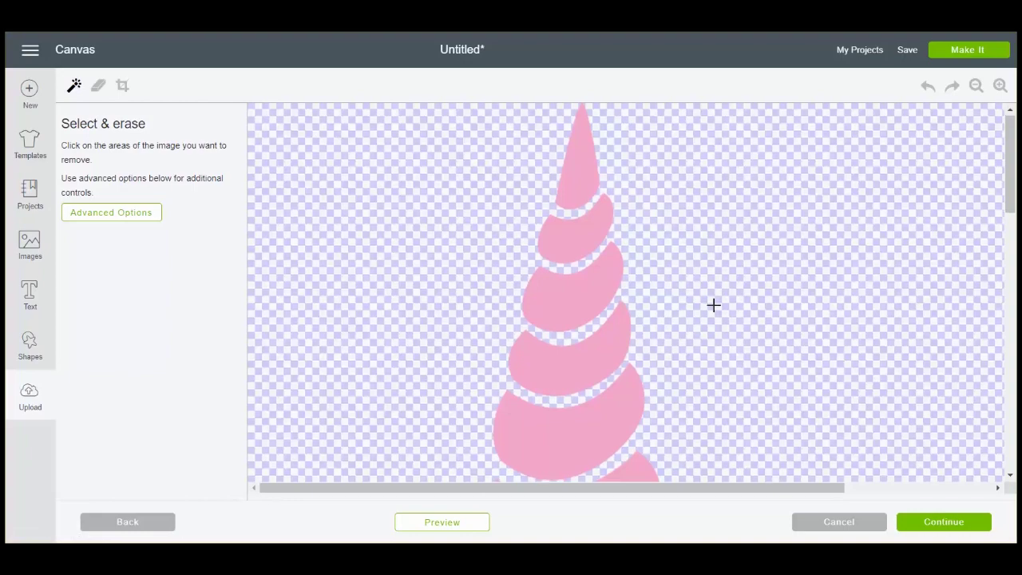
Erase all the pink horn segments, including the horn tip
scroll(713, 305, "down", 8)
scroll(713, 305, "down", 5)
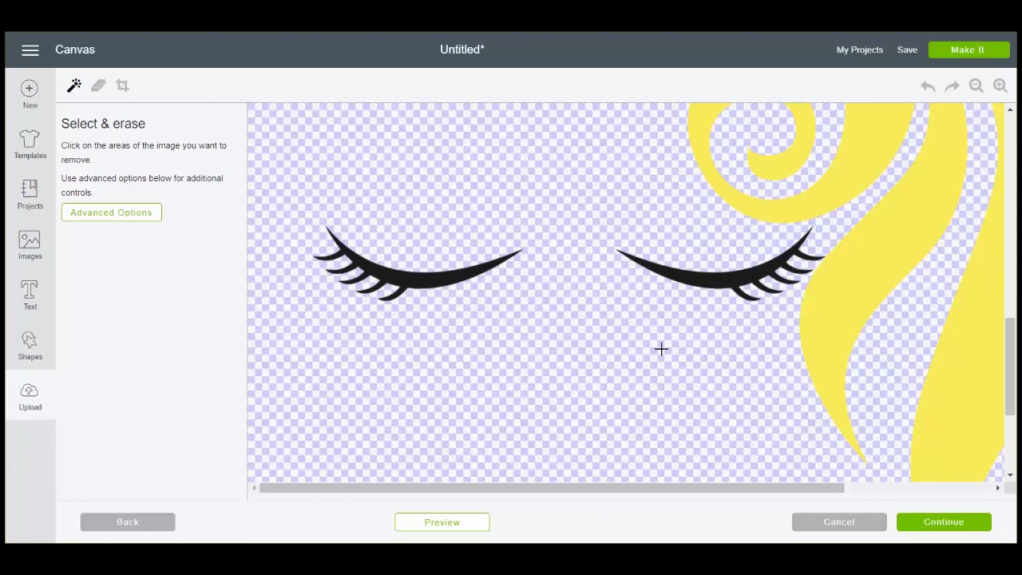
scroll(661, 348, "up", 5)
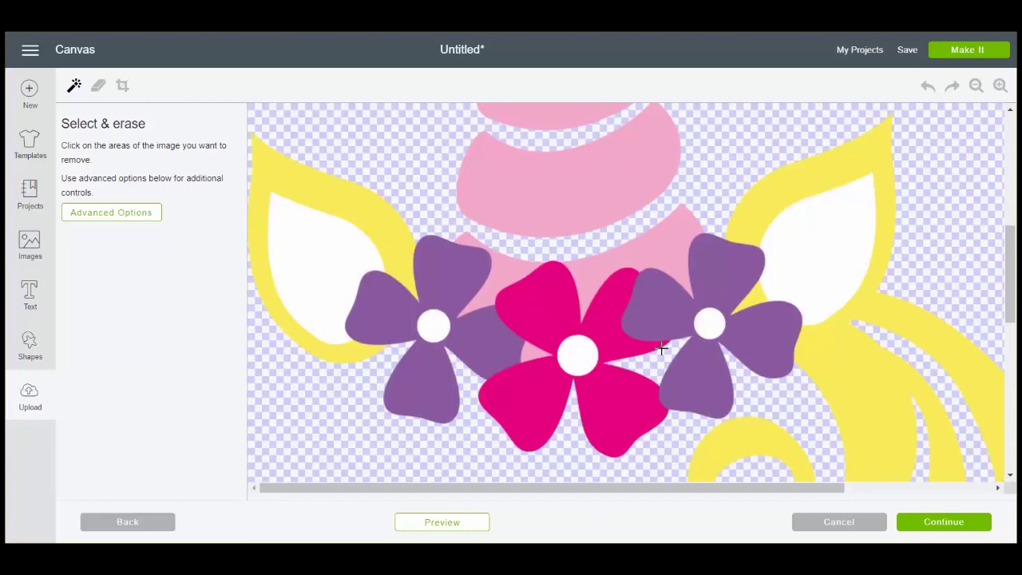
scroll(660, 348, "up", 5)
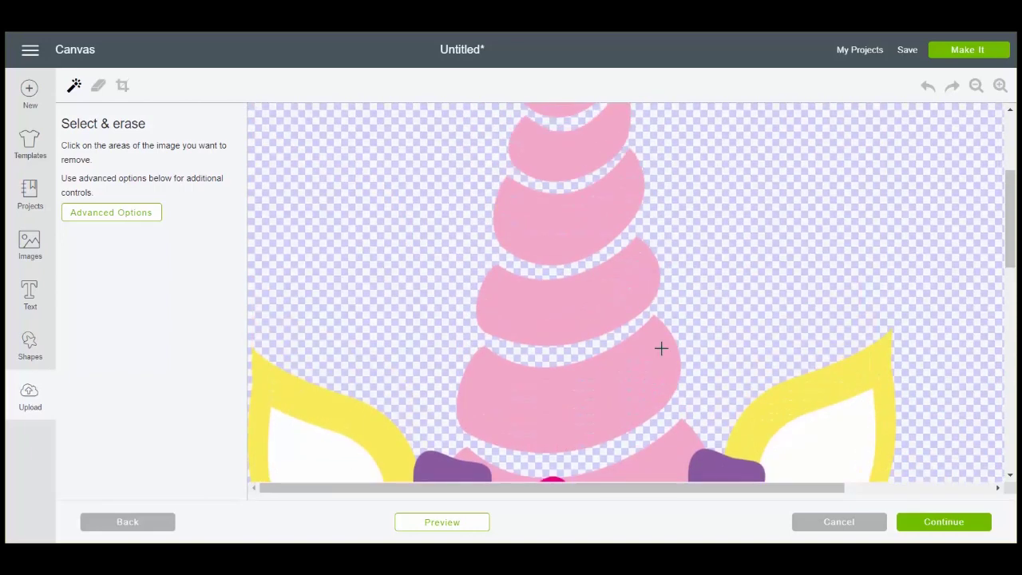
scroll(639, 337, "up", 2)
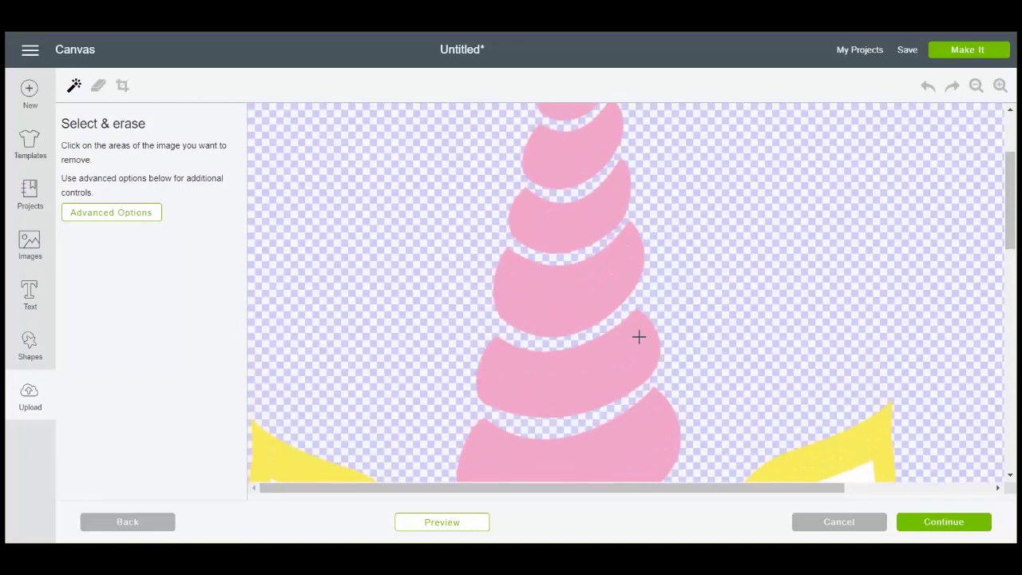
left_click(552, 219)
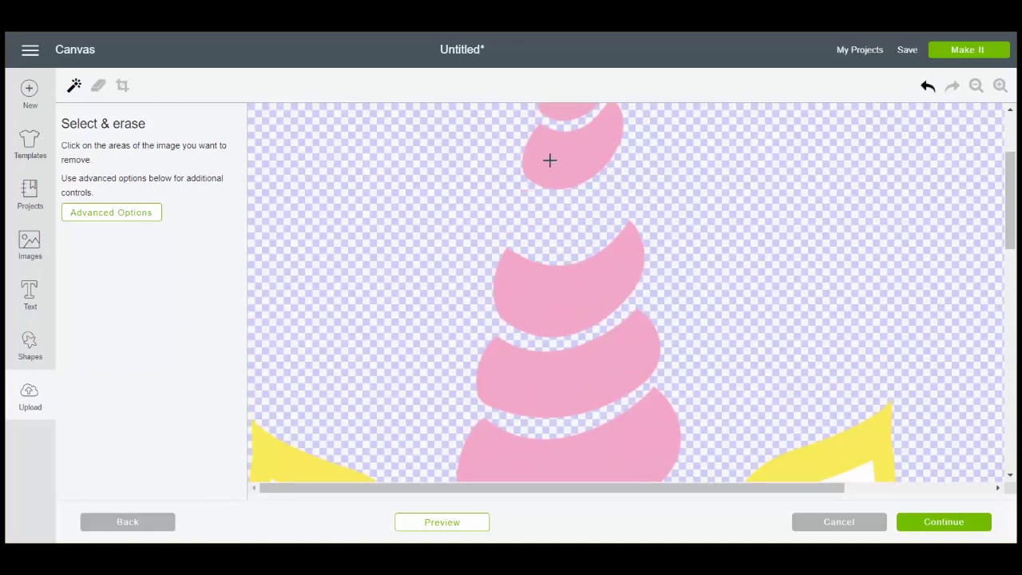
left_click(550, 160)
left_click(598, 309)
left_click(609, 365)
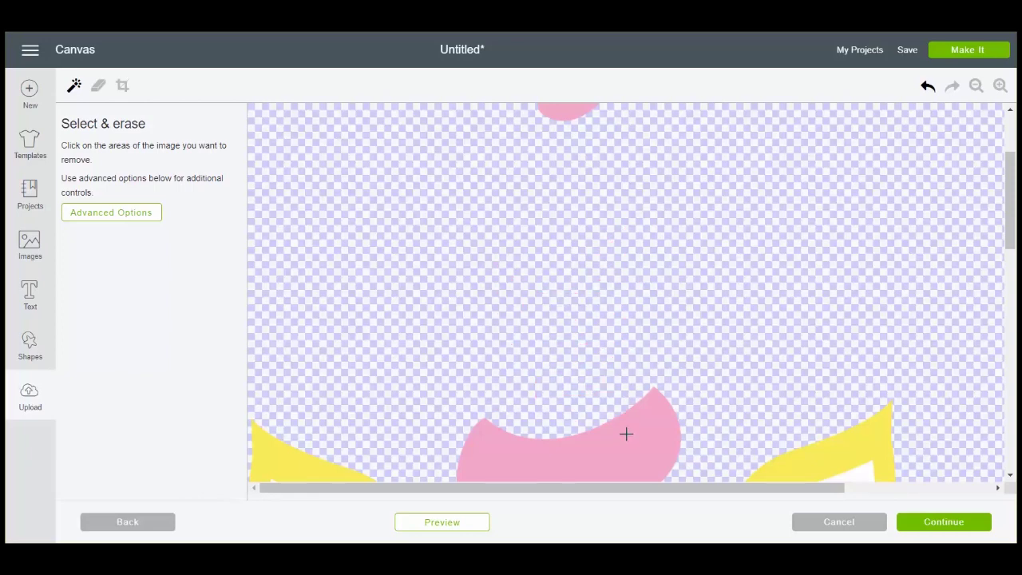
left_click(625, 434)
scroll(615, 294, "up", 2)
left_click(564, 241)
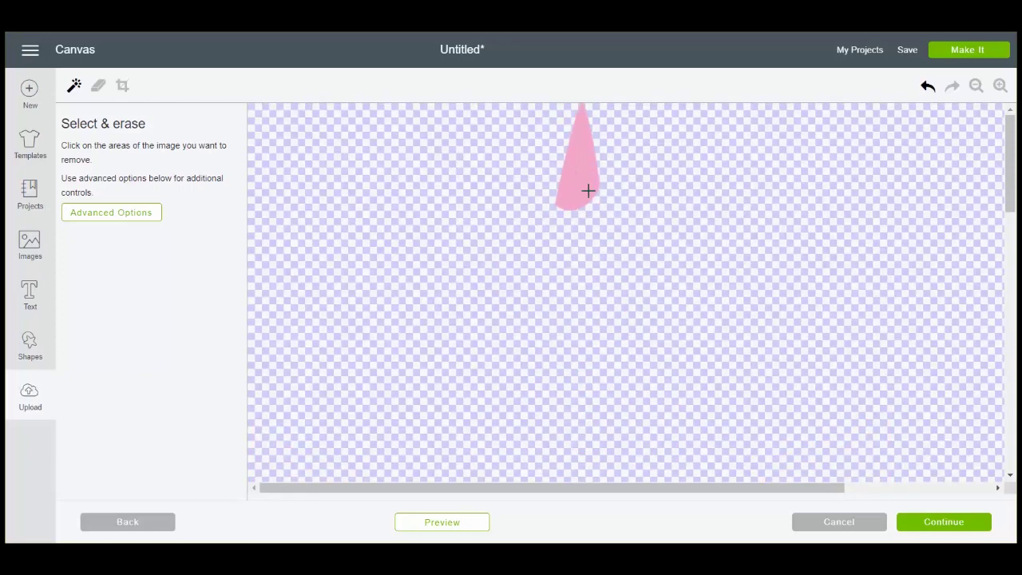
left_click(588, 190)
Erase the pink band, the three flowers, the pink triangle and both eyelashes
scroll(609, 247, "down", 5)
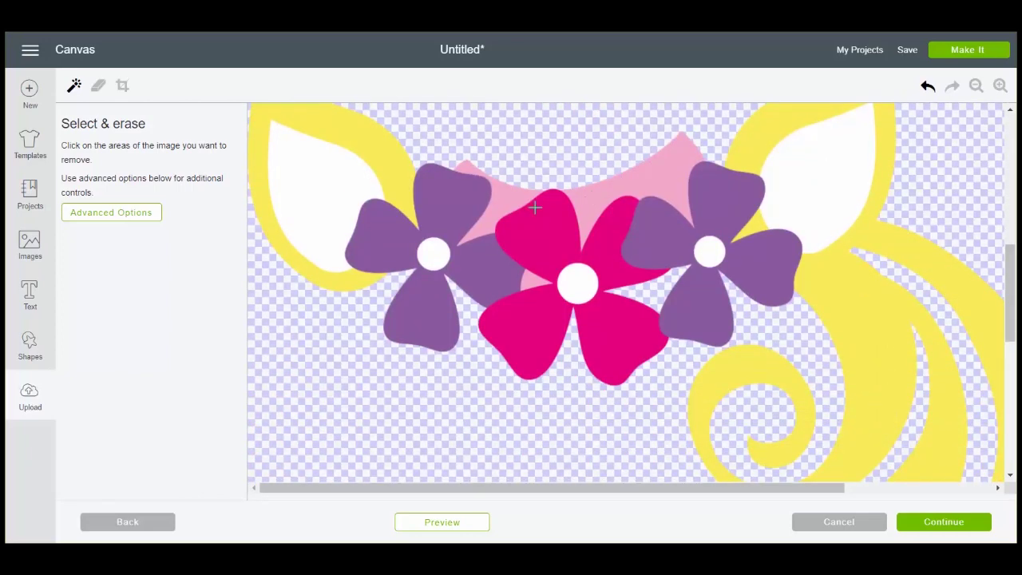
left_click(535, 208)
left_click(452, 194)
left_click(495, 198)
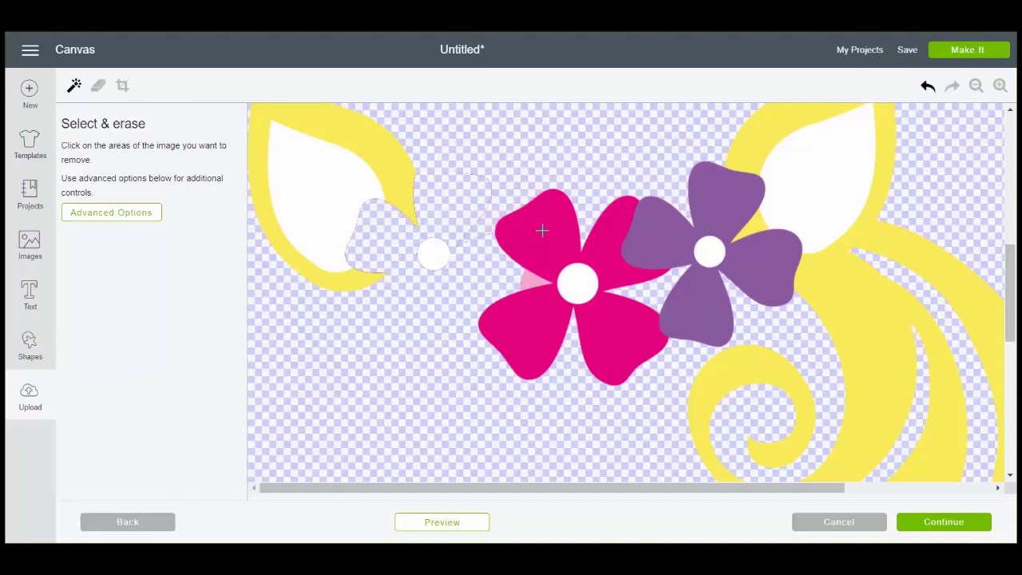
left_click(542, 231)
left_click(528, 281)
left_click(687, 232)
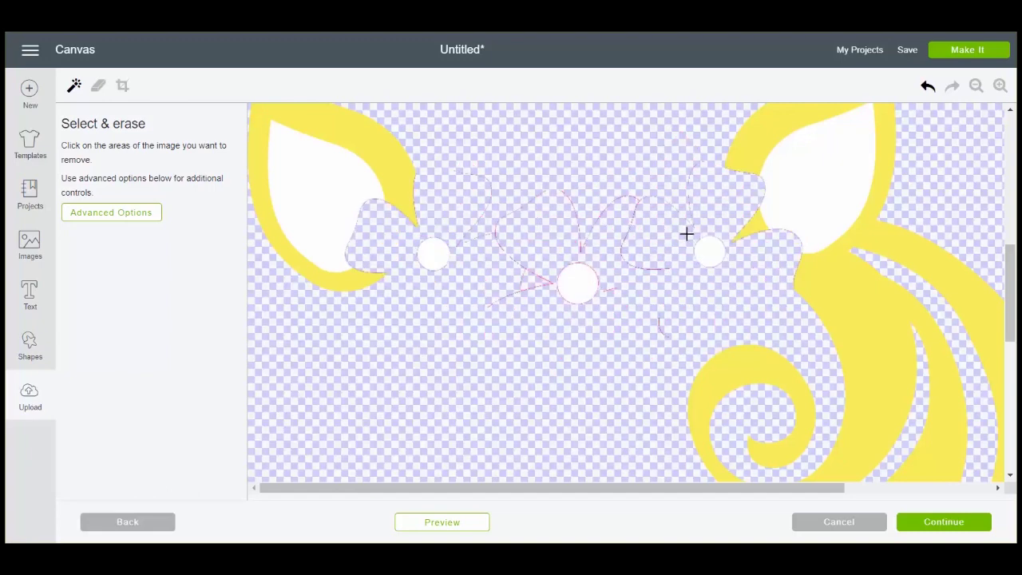
scroll(645, 305, "down", 4)
left_click(672, 274)
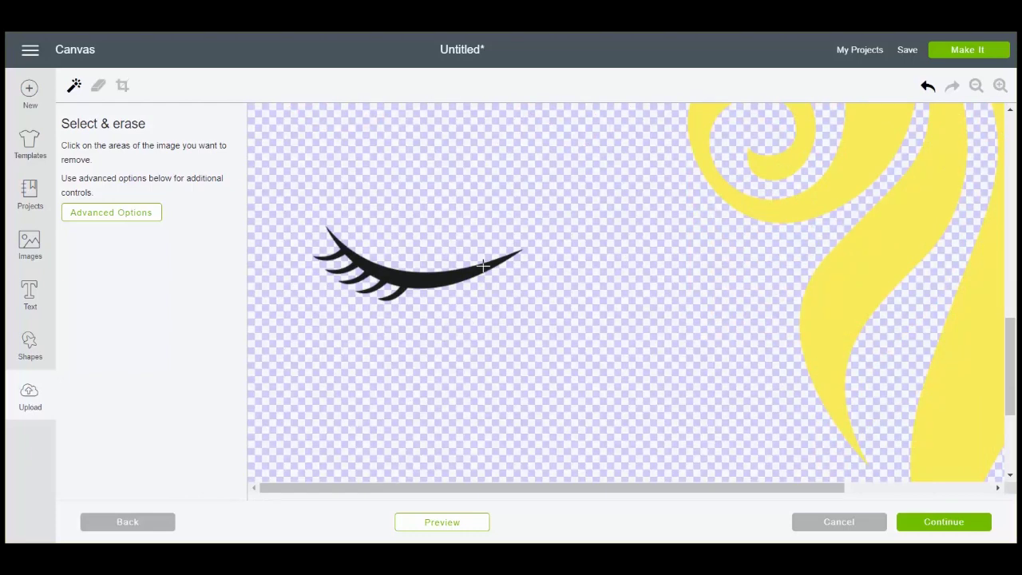
left_click(459, 275)
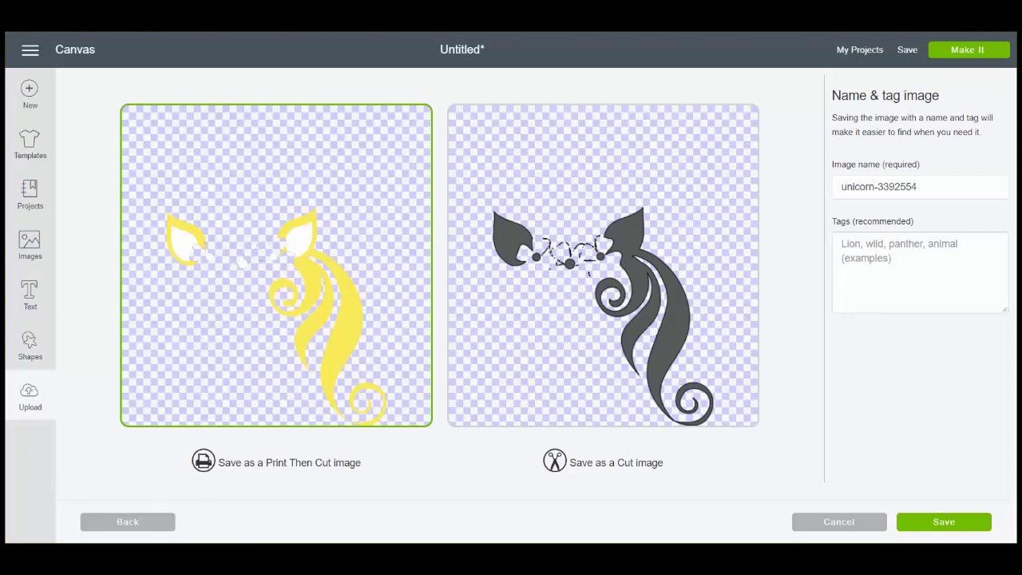
Go back from the naming stage to the Select & erase step
left_click(124, 530)
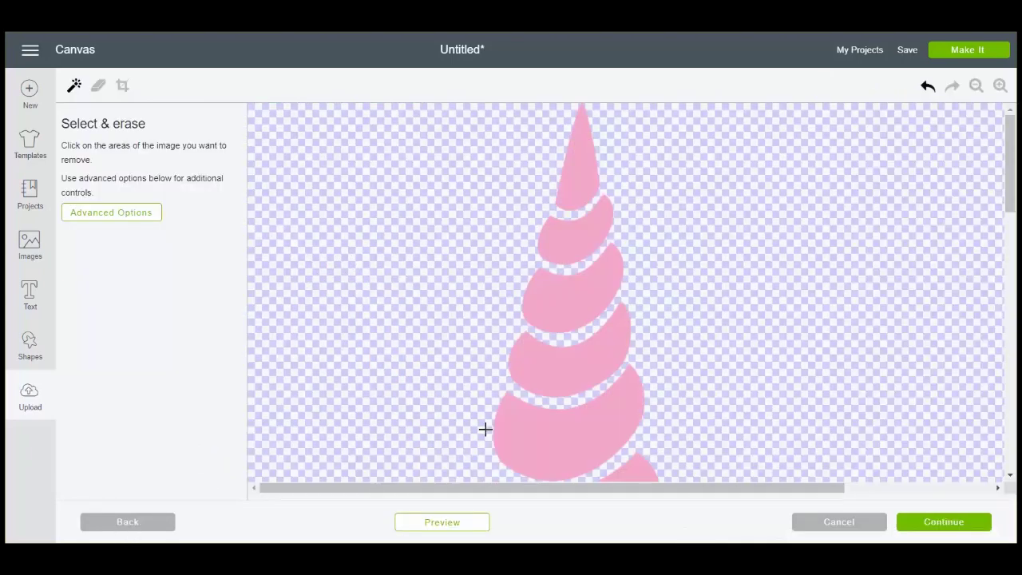
Erase the magenta and purple flowers and the pink band pieces
scroll(526, 366, "up", 4)
scroll(527, 366, "down", 3)
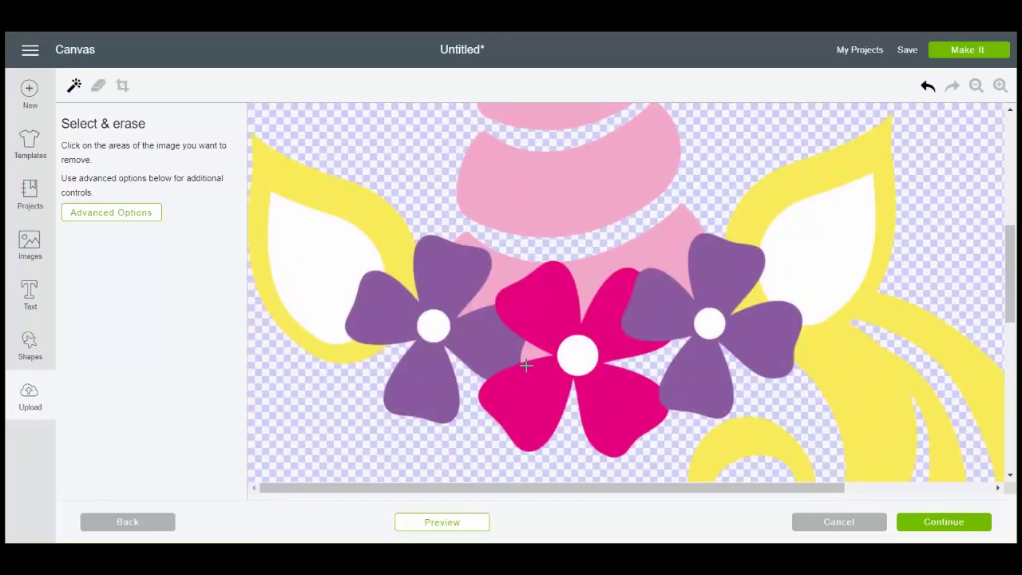
left_click(566, 301)
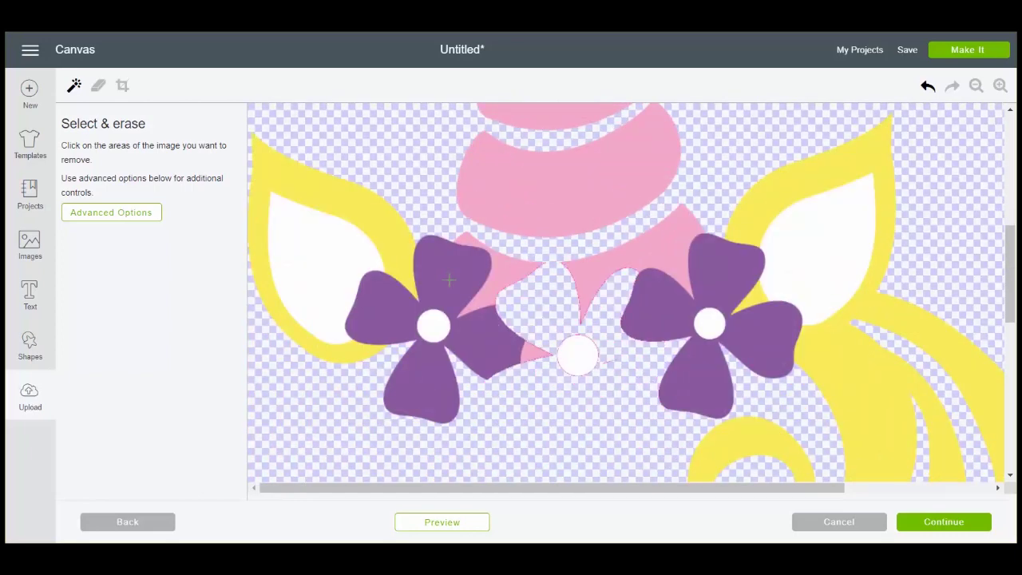
left_click(499, 268)
left_click(503, 267)
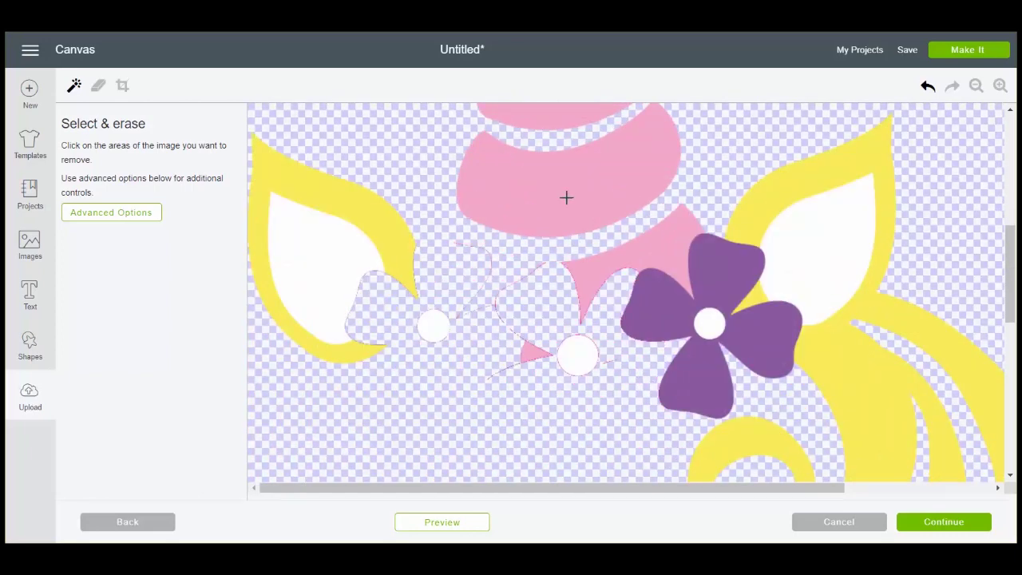
left_click(566, 197)
left_click(619, 266)
left_click(701, 317)
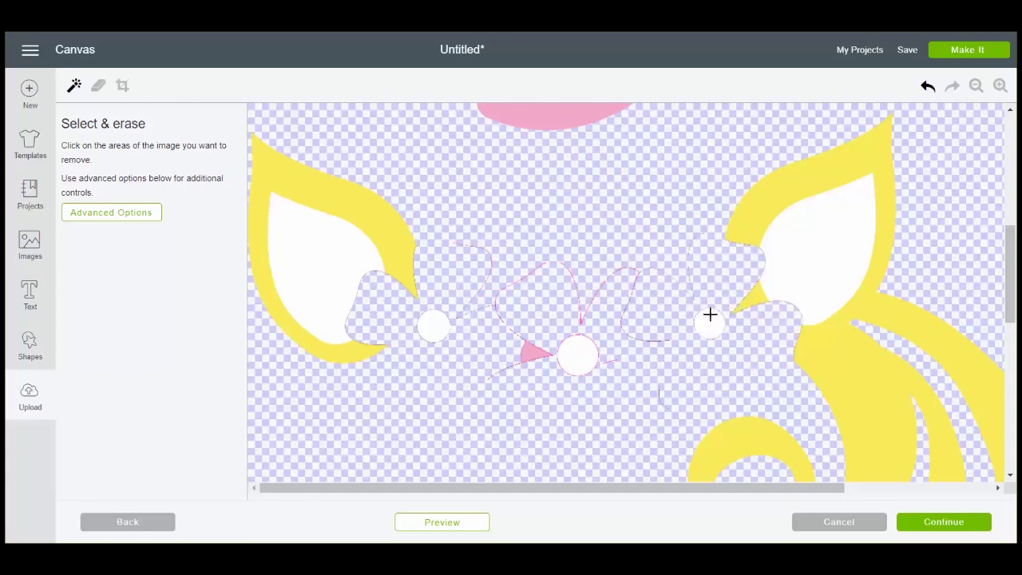
Erase the white flower centres and the white inside both ears
left_click(710, 315)
left_click(569, 349)
left_click(440, 329)
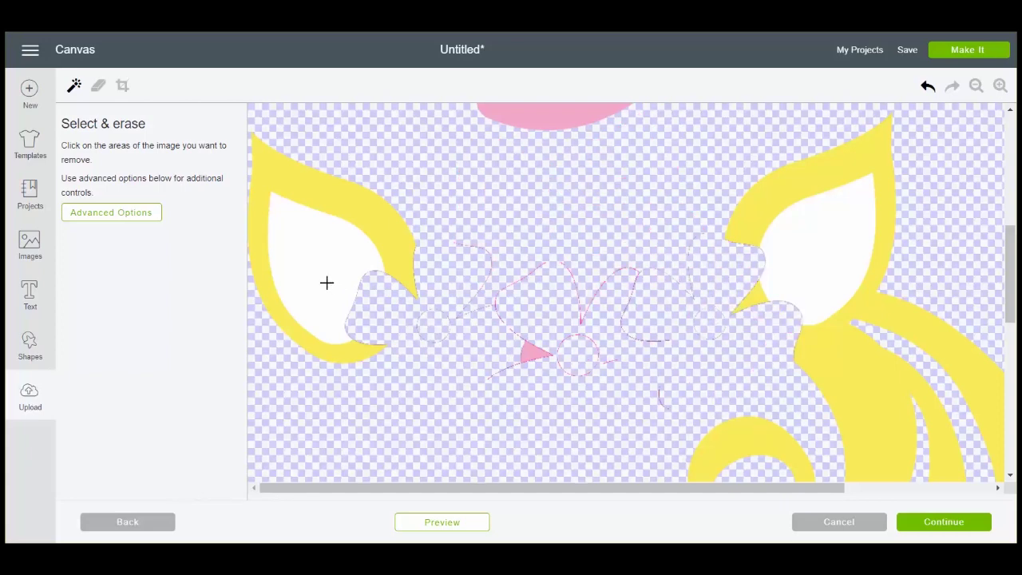
left_click(326, 283)
left_click(797, 247)
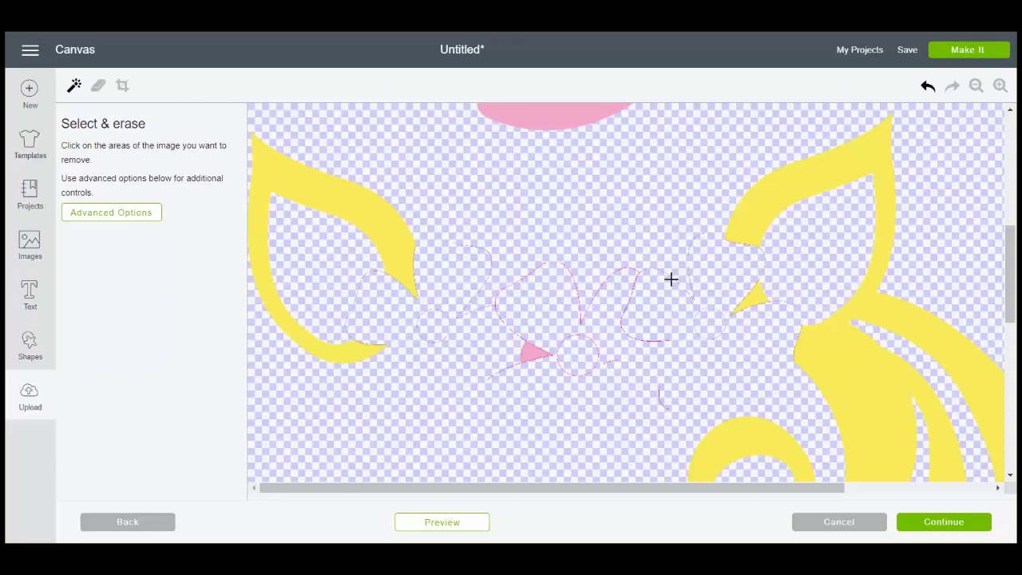
Erase the bottom, middle and top segments of the pink horn
scroll(687, 255, "up", 5)
left_click(589, 297)
scroll(569, 241, "down", 2)
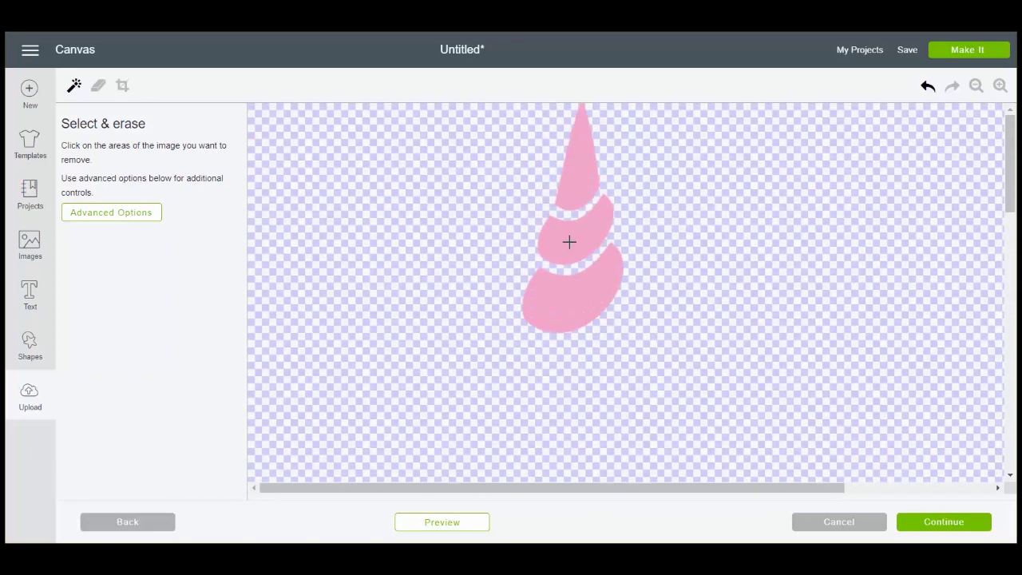
left_click(577, 304)
left_click(573, 235)
left_click(567, 174)
Erase the small pink triangle and both black eyelashes, then zoom in to check for leftovers
scroll(617, 330, "down", 5)
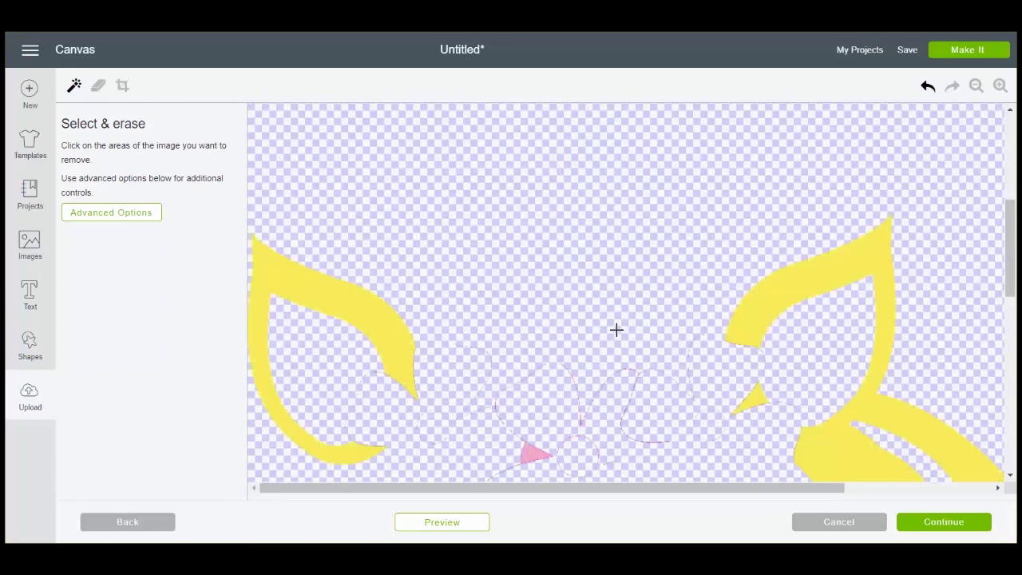
scroll(616, 329, "down", 5)
left_click(535, 210)
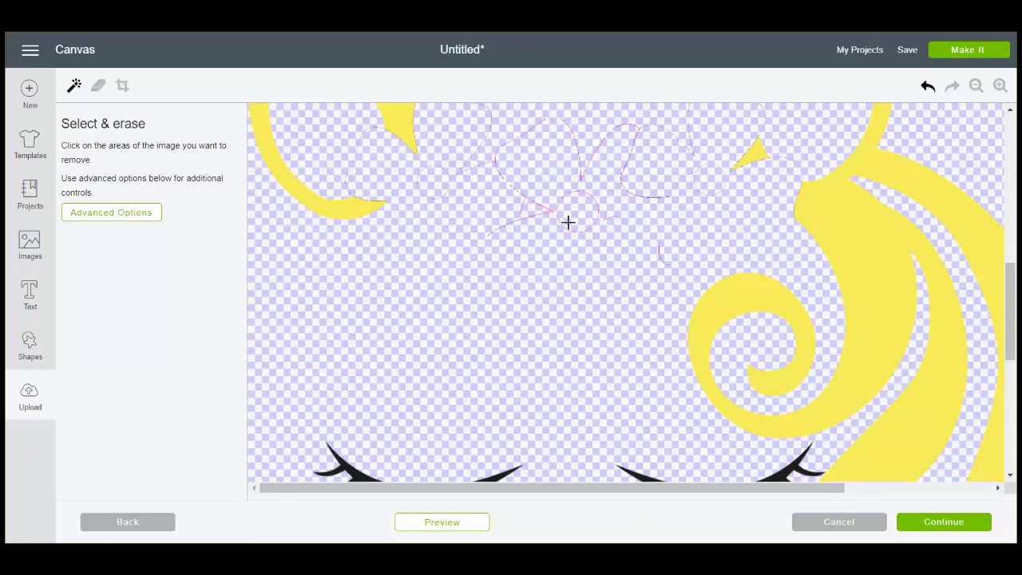
scroll(563, 240, "down", 4)
left_click(449, 275)
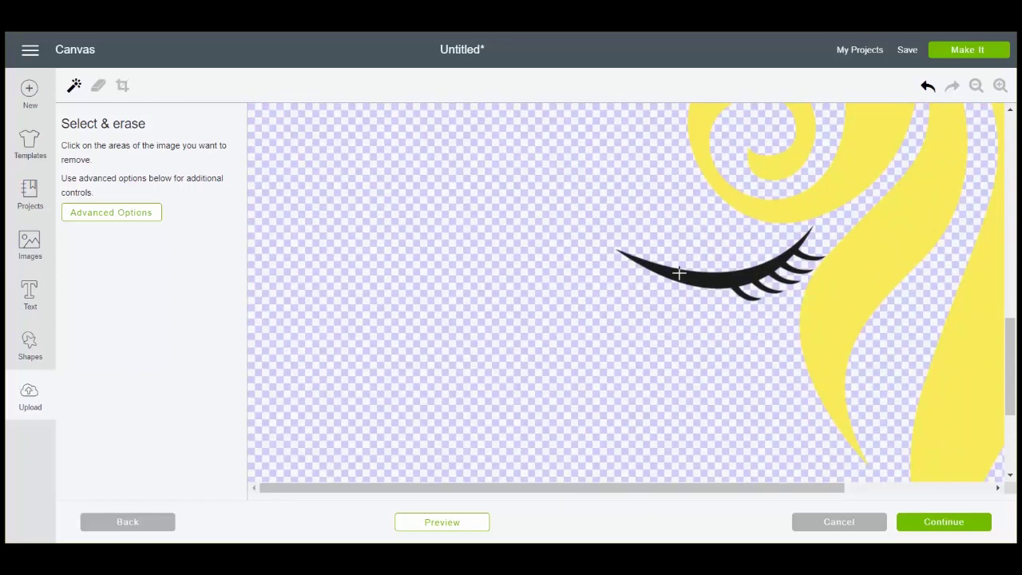
left_click(700, 282)
scroll(655, 281, "up", 4)
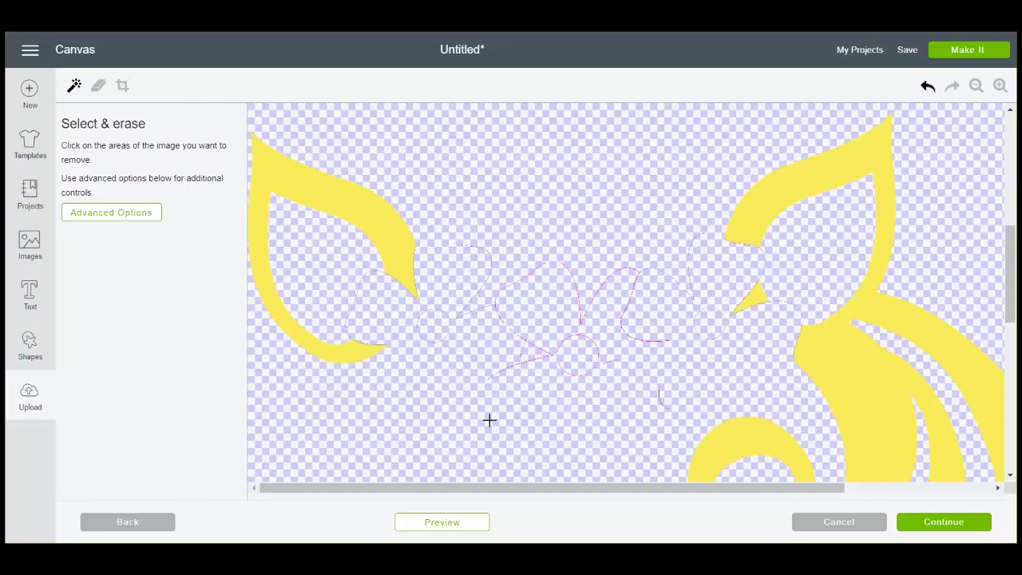
left_click(1001, 85)
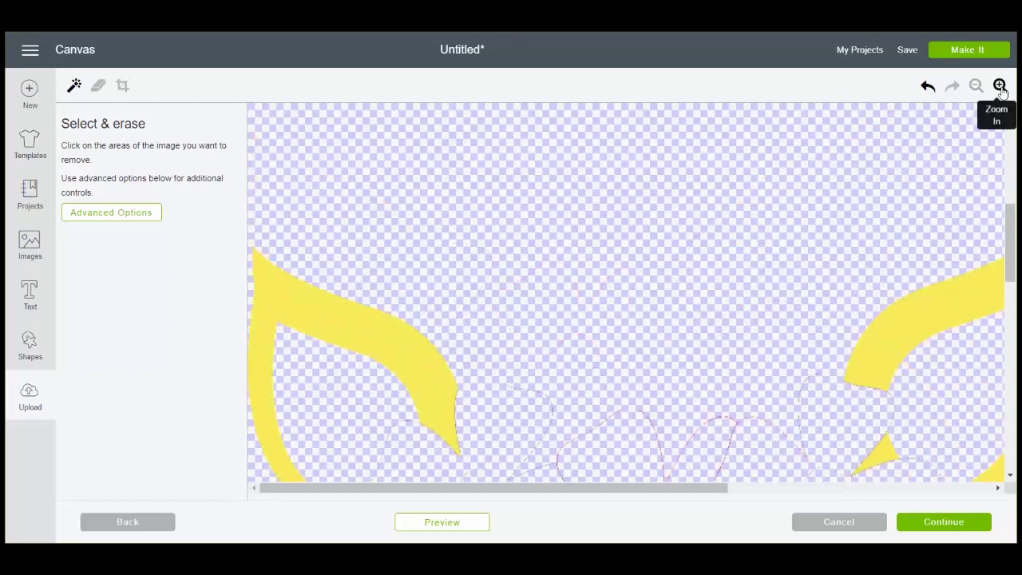
left_click(1001, 86)
scroll(822, 205, "down", 5)
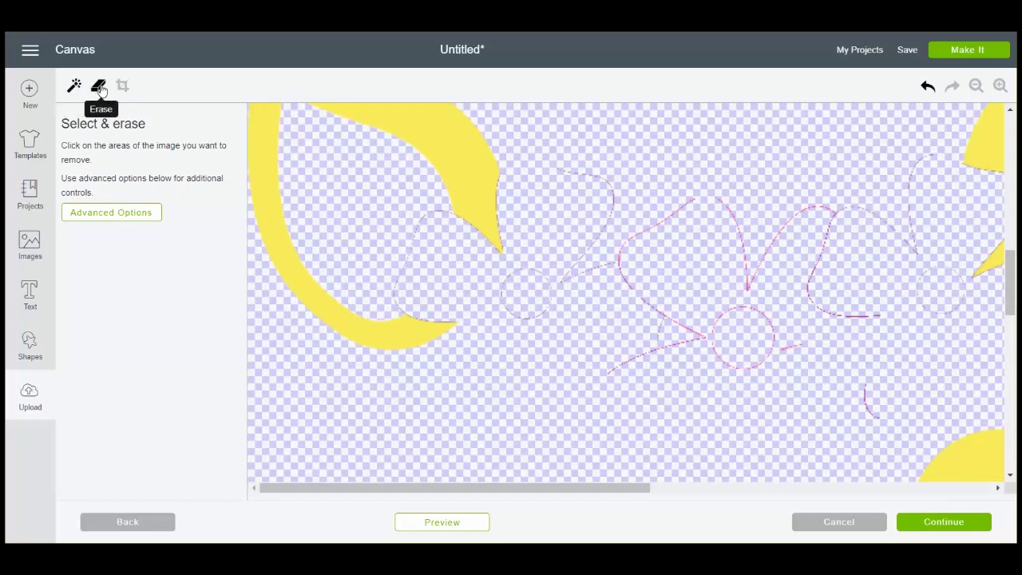
Rub out the leftover pink petal outline between the ears with a resized freehand eraser
left_click(100, 88)
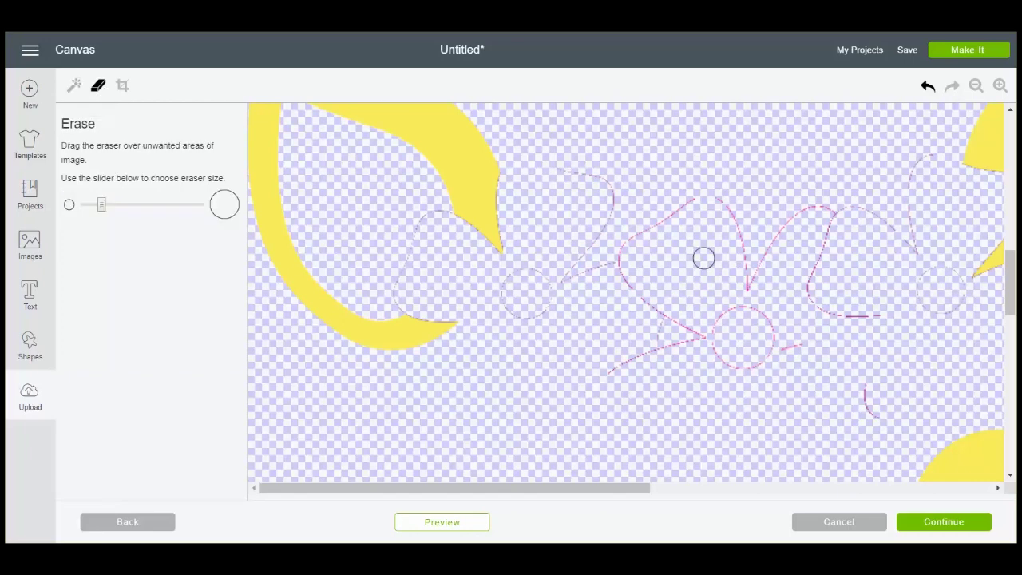
mouse_move(104, 208)
left_mouse_down()
mouse_move(145, 209)
mouse_move(132, 211)
left_mouse_up()
mouse_move(697, 230)
left_mouse_down()
mouse_move(618, 231)
mouse_move(633, 283)
mouse_move(699, 329)
mouse_move(653, 345)
mouse_move(618, 374)
mouse_move(672, 370)
mouse_move(714, 346)
mouse_move(727, 315)
mouse_move(782, 329)
mouse_move(759, 357)
mouse_move(724, 207)
mouse_move(742, 239)
mouse_move(839, 205)
mouse_move(815, 269)
mouse_move(819, 292)
mouse_move(876, 308)
mouse_move(746, 305)
mouse_move(855, 358)
mouse_move(874, 424)
mouse_move(893, 307)
mouse_move(933, 300)
mouse_move(943, 281)
mouse_move(947, 295)
mouse_move(930, 284)
mouse_move(951, 303)
mouse_move(880, 223)
mouse_move(899, 230)
mouse_move(898, 203)
mouse_move(927, 161)
mouse_move(830, 180)
mouse_move(516, 181)
mouse_move(559, 207)
mouse_move(611, 199)
mouse_move(514, 293)
mouse_move(525, 317)
mouse_move(577, 275)
mouse_move(424, 221)
mouse_move(400, 283)
mouse_move(460, 299)
left_mouse_up()
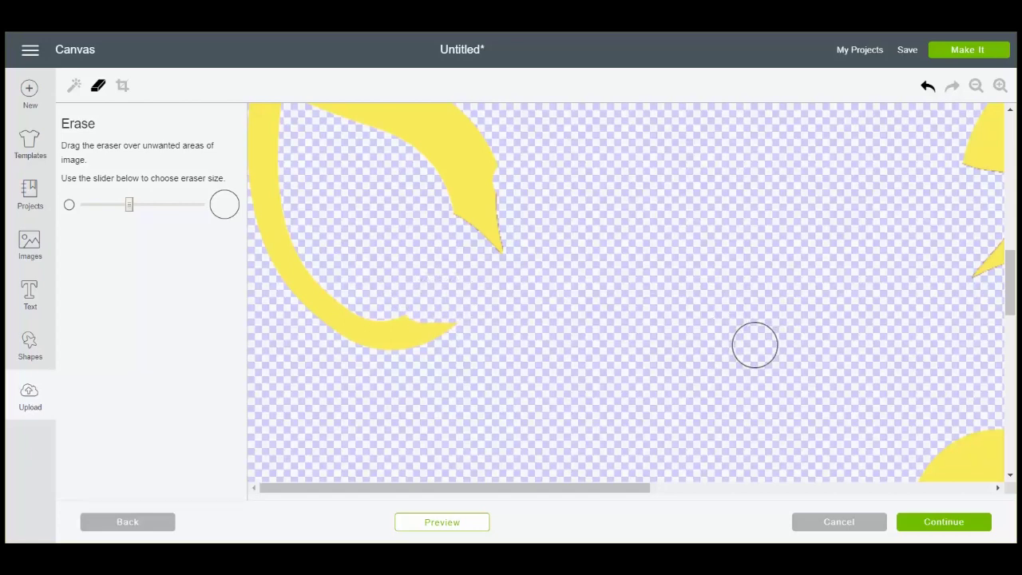
scroll(755, 344, "down", 3)
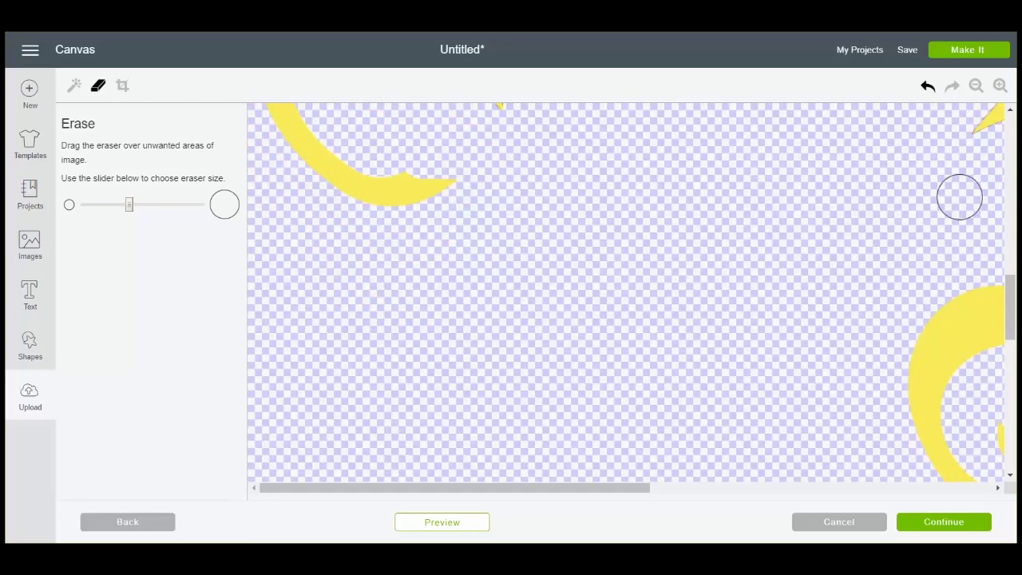
left_click(73, 85)
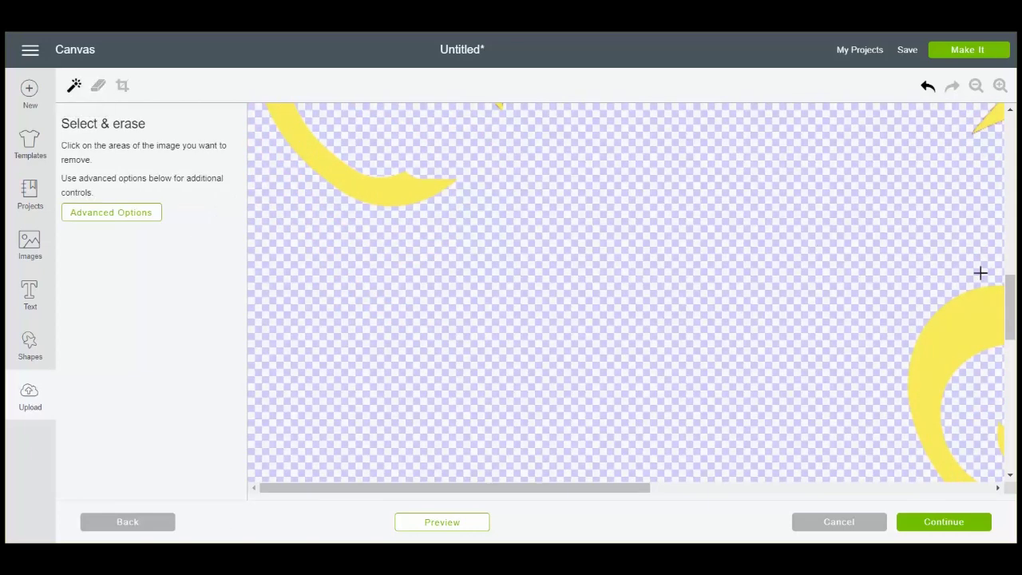
left_click(977, 86)
left_click(977, 85)
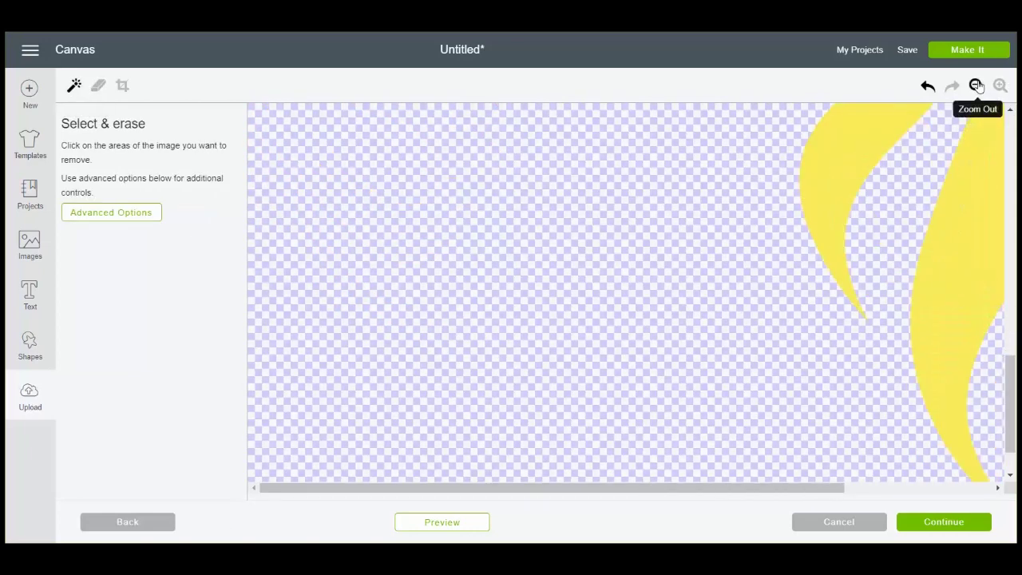
left_click(977, 86)
left_click(977, 85)
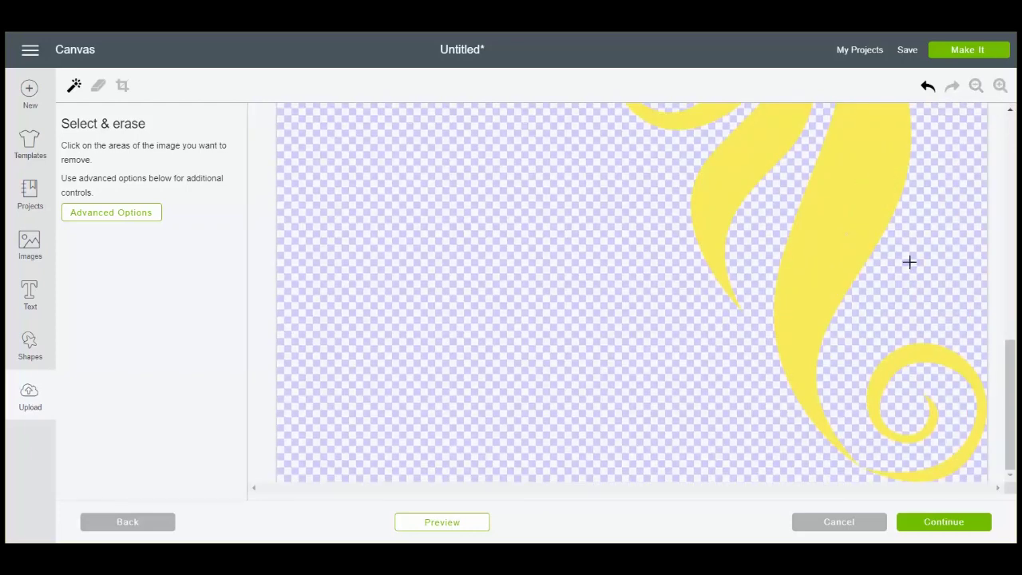
scroll(909, 261, "up", 5)
scroll(910, 262, "down", 3)
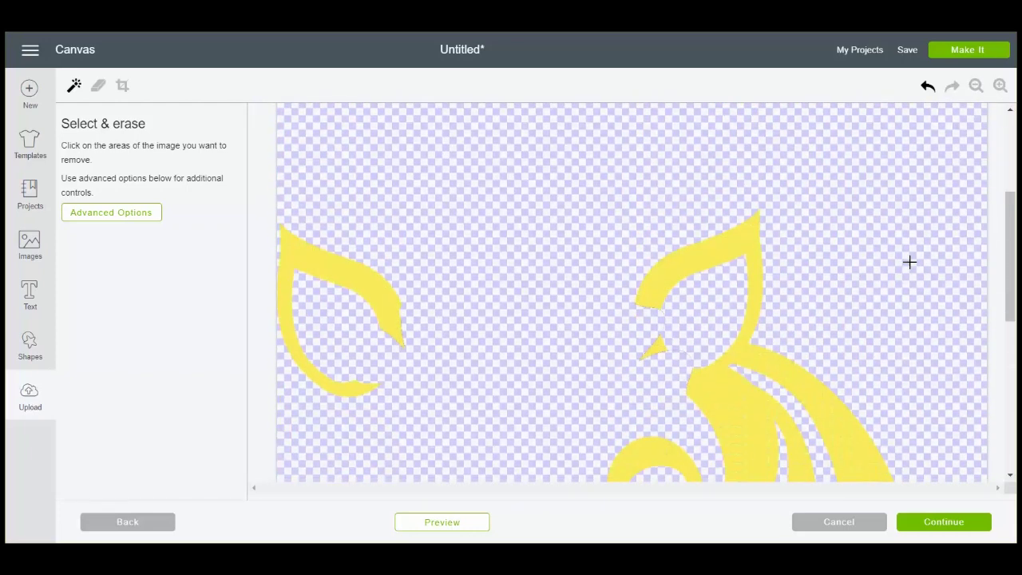
left_click(1000, 86)
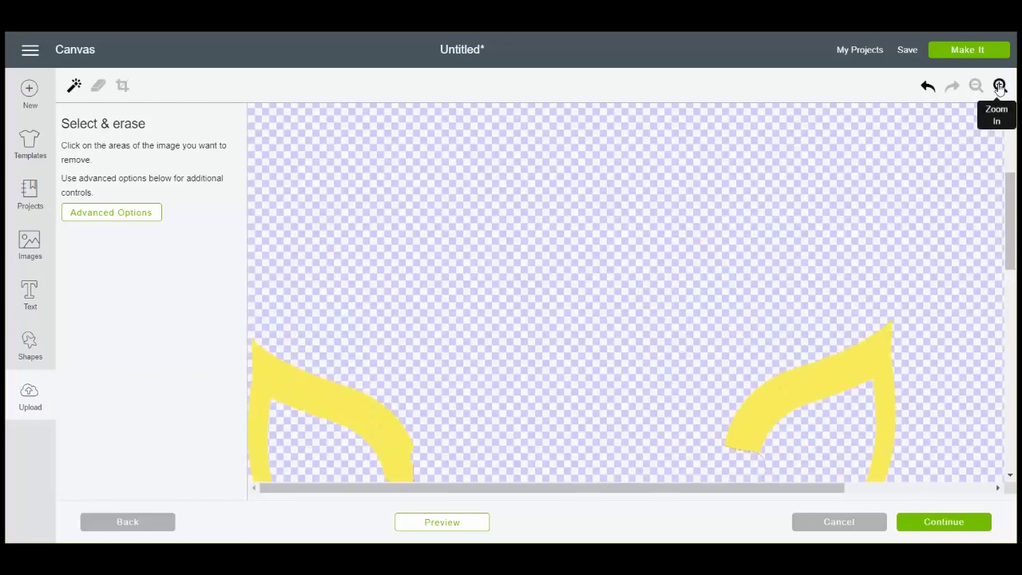
scroll(947, 328, "down", 3)
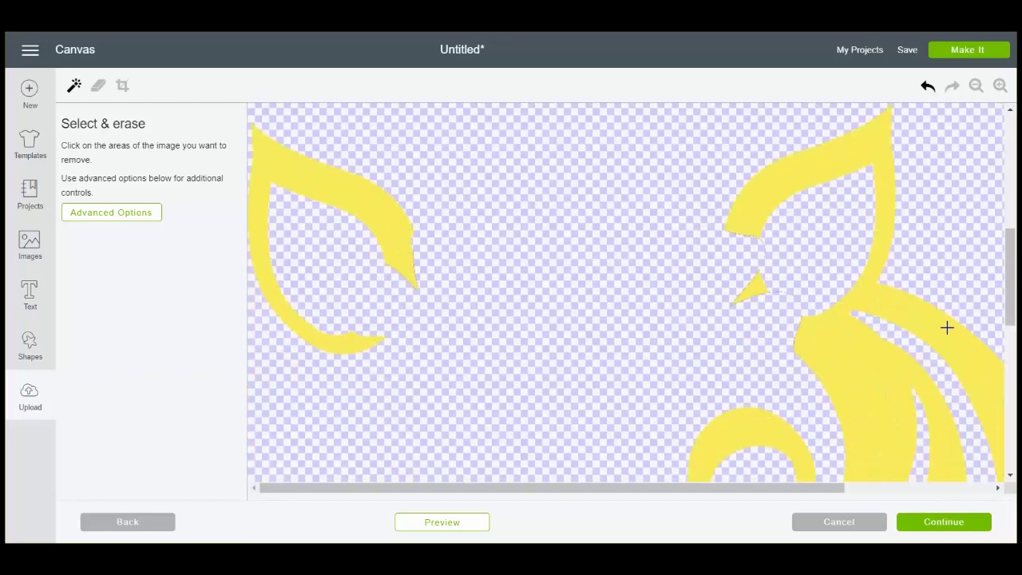
left_click(1000, 86)
scroll(859, 280, "down", 3)
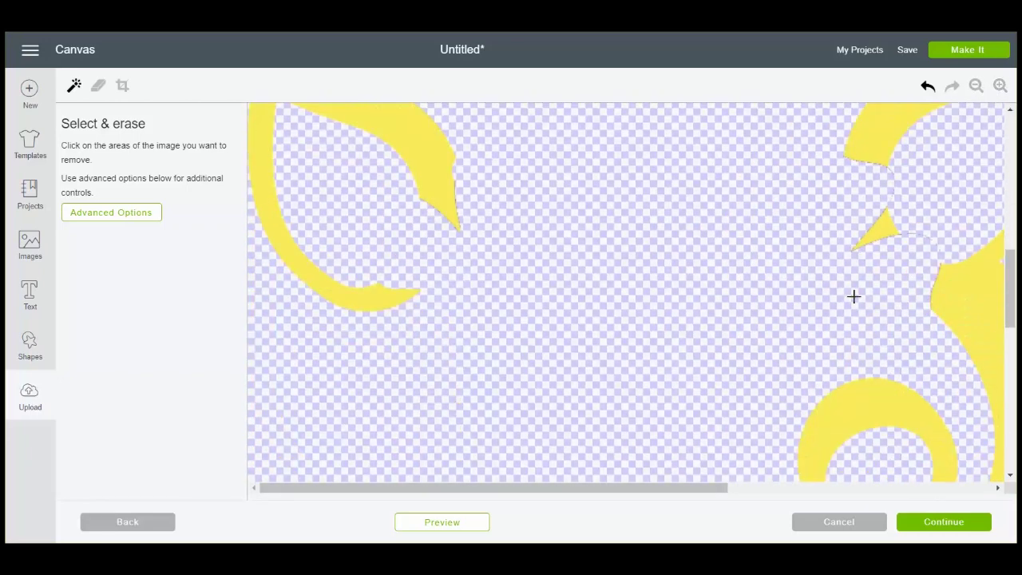
left_click(103, 88)
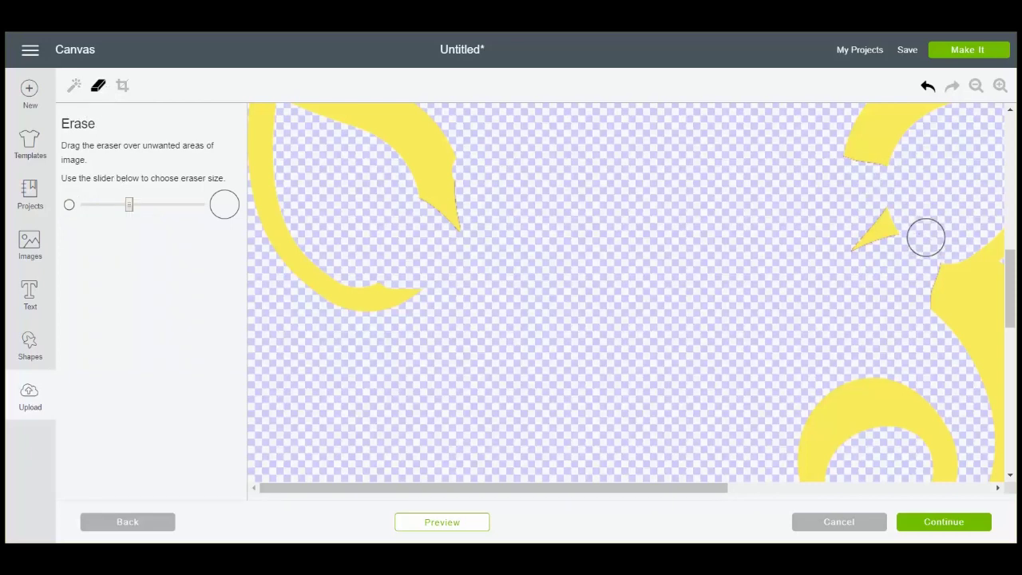
left_click(947, 524)
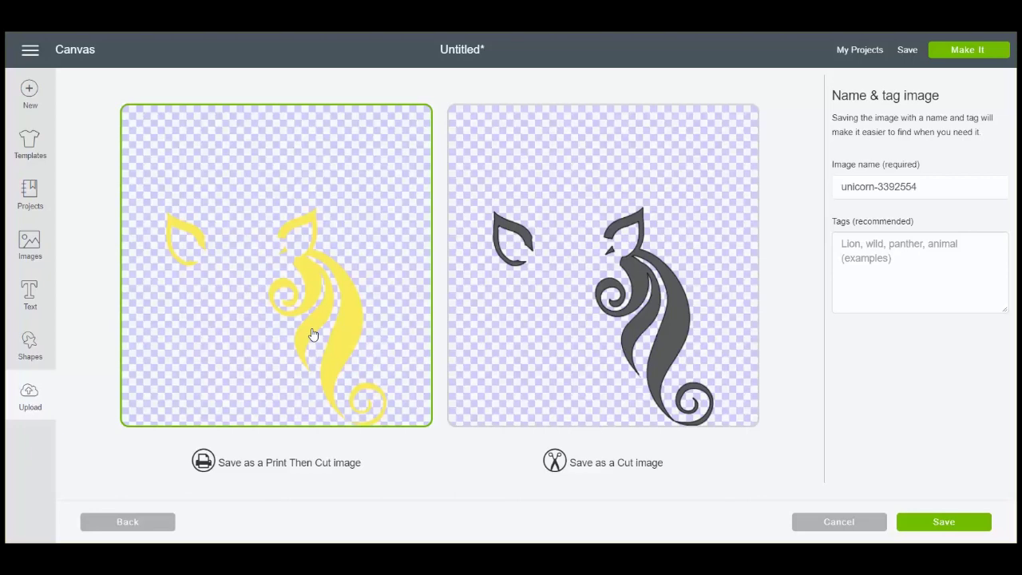
Save the artwork as a cut image named unicorn-1 with the tag yellow
left_click(588, 317)
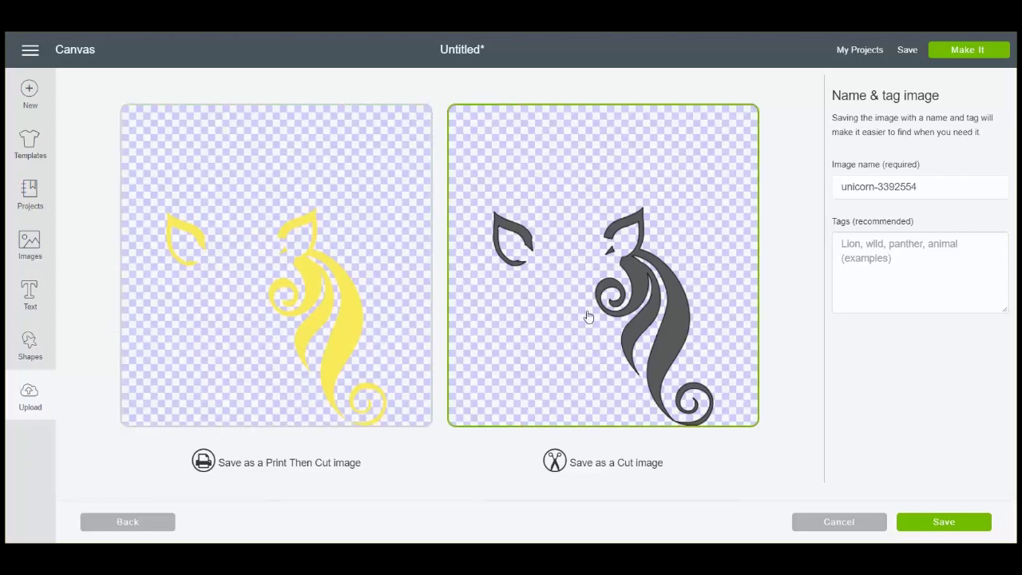
left_click(922, 183)
key("BackSpace")
key("BackSpace")
key("BackSpace")
key("BackSpace")
key("BackSpace")
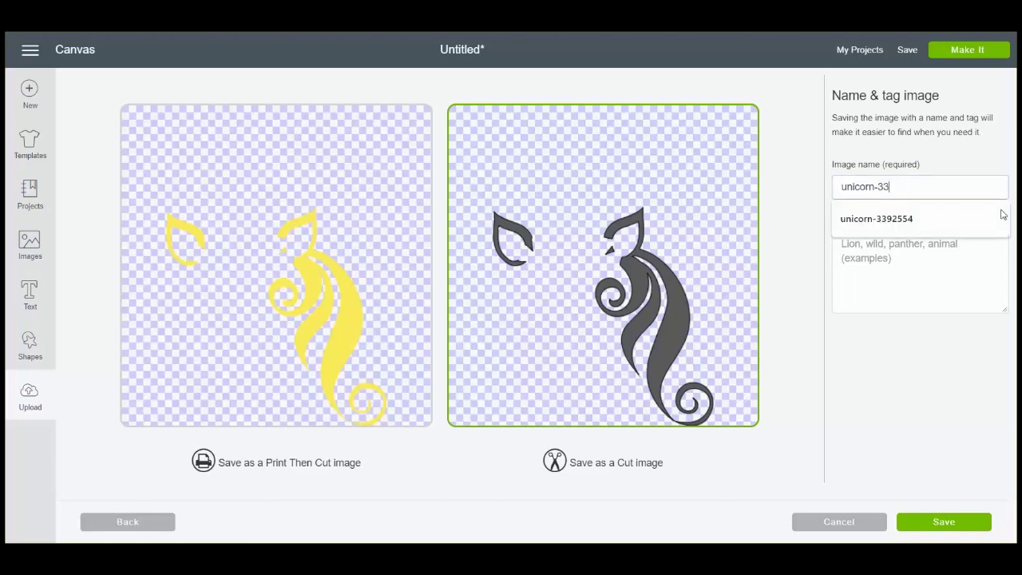
type("1")
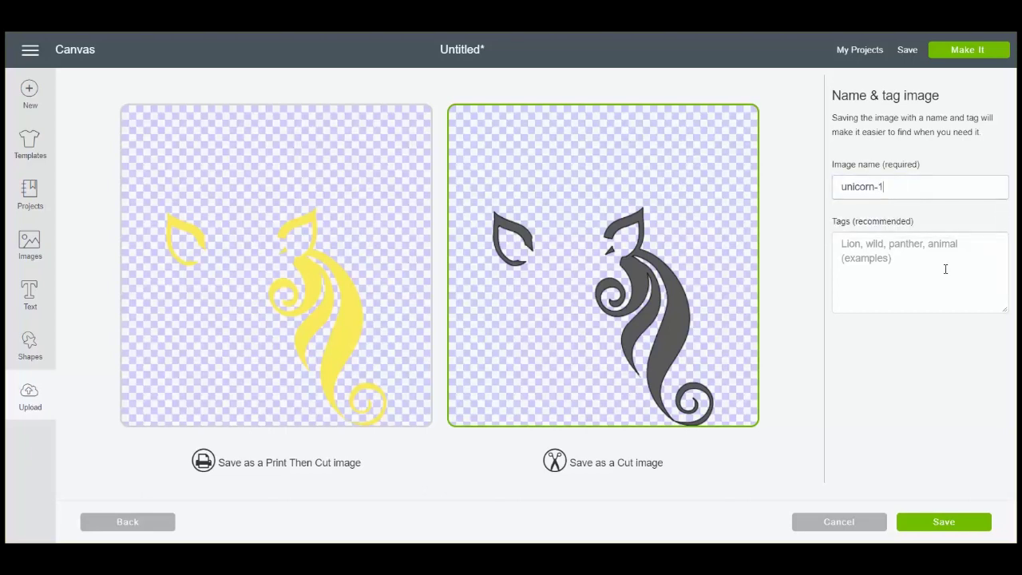
left_click(880, 256)
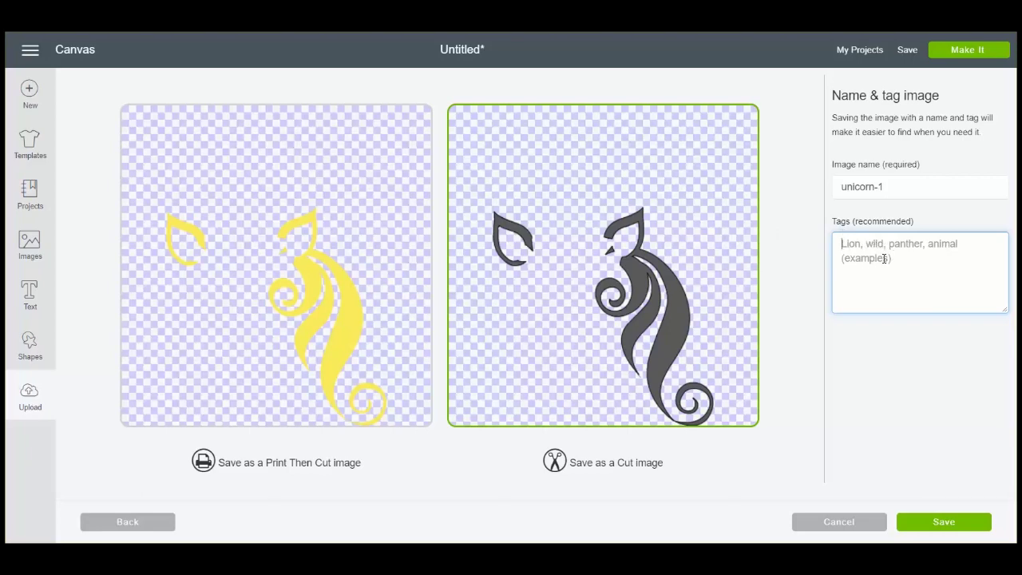
type("yellow")
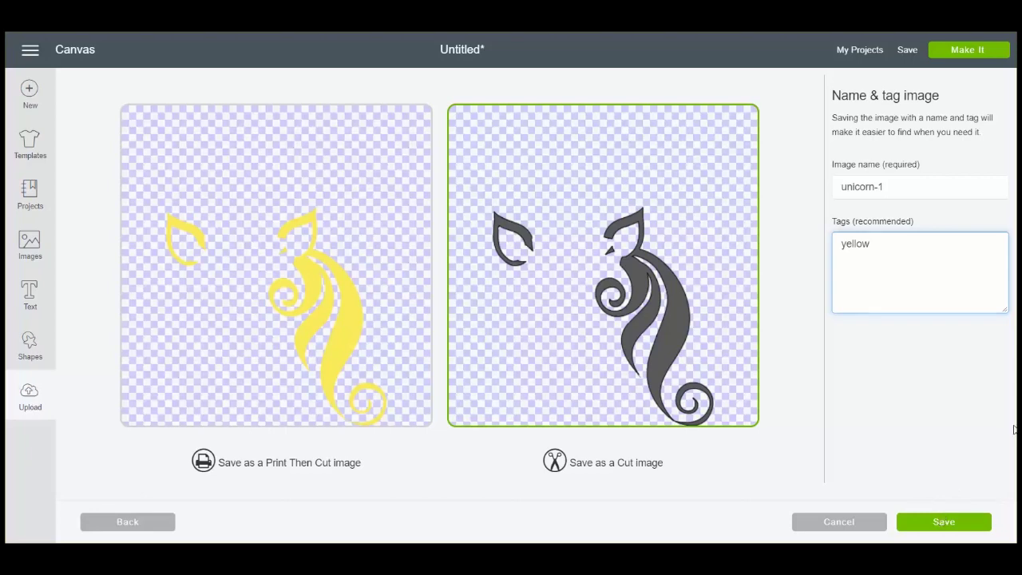
left_click(944, 521)
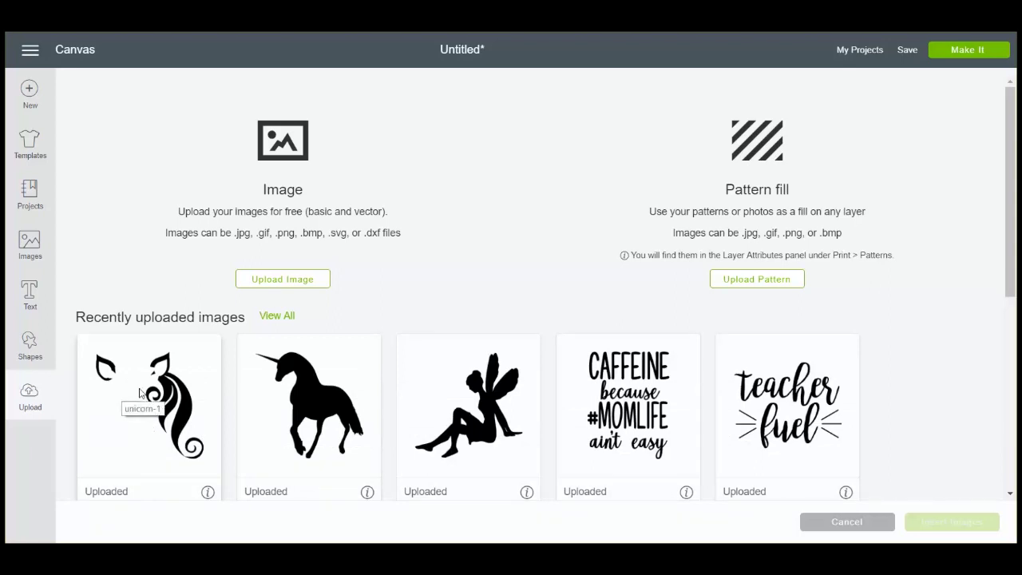
Upload unicorn-3392554.png as a Complex image
left_click(278, 280)
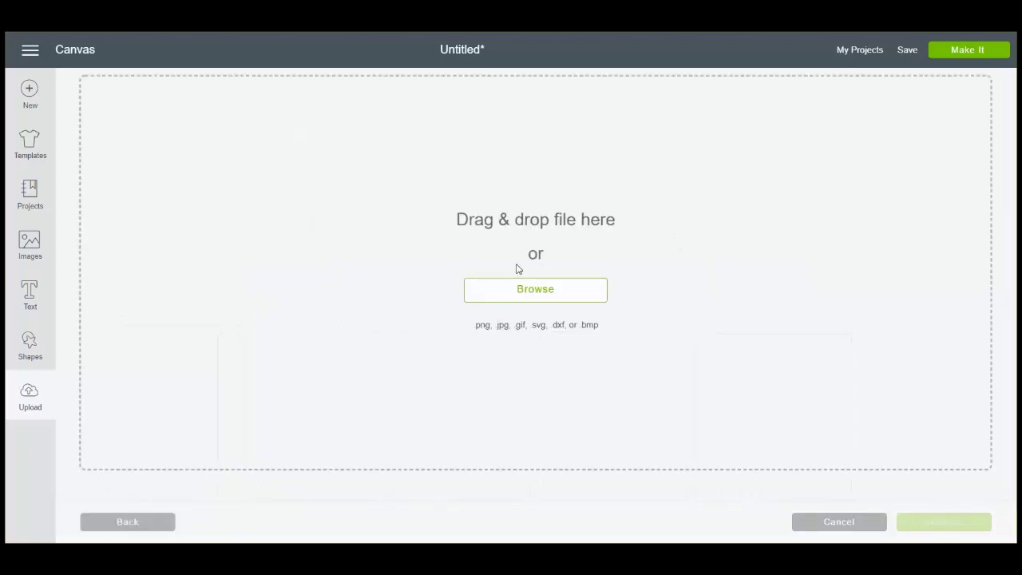
left_click(533, 290)
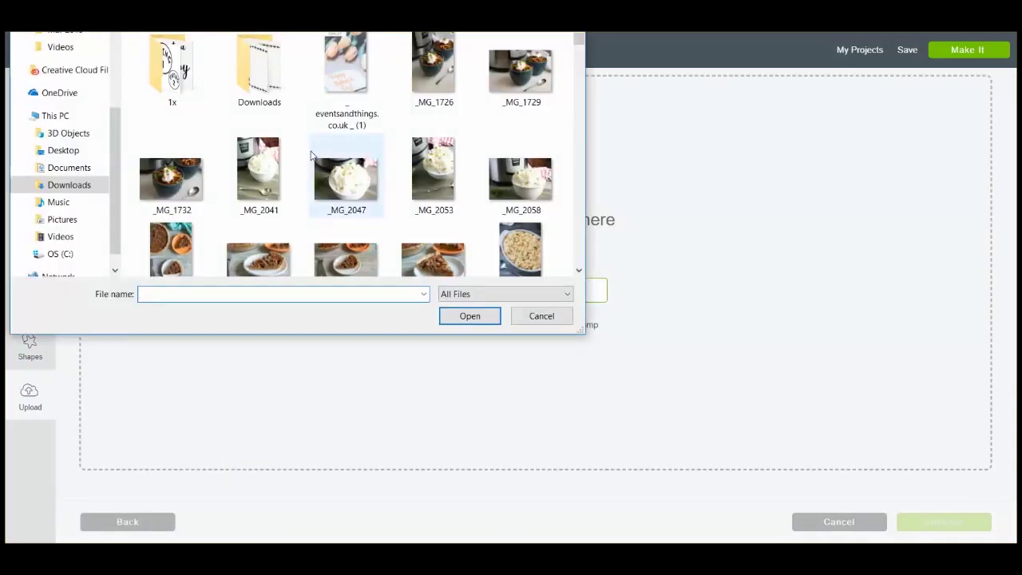
type("uni")
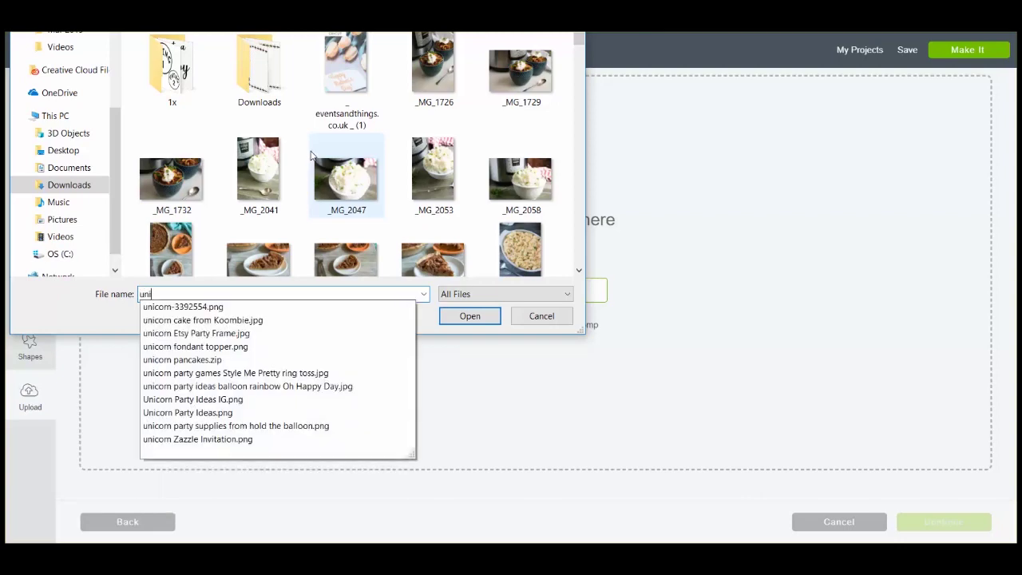
left_click(230, 311)
left_click(483, 319)
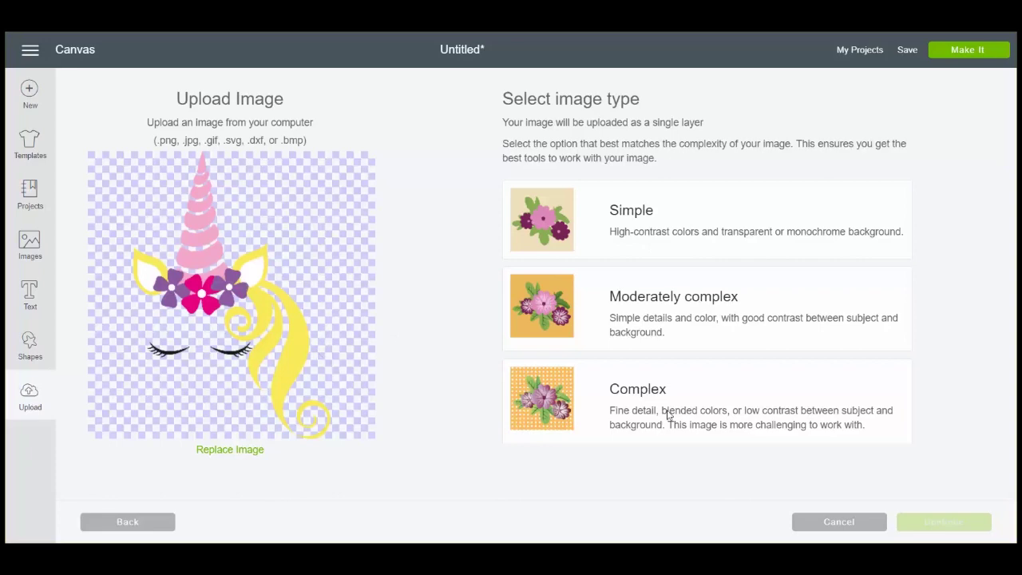
left_click(668, 413)
left_click(951, 524)
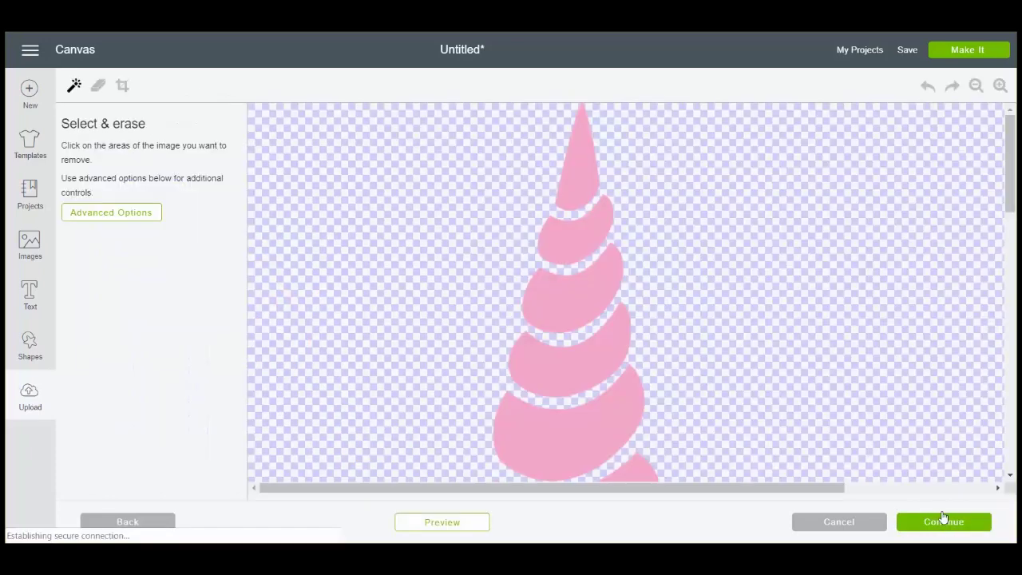
Erase the yellow ear, both white leaves, and the three flowers with their centres
scroll(567, 242, "down", 3)
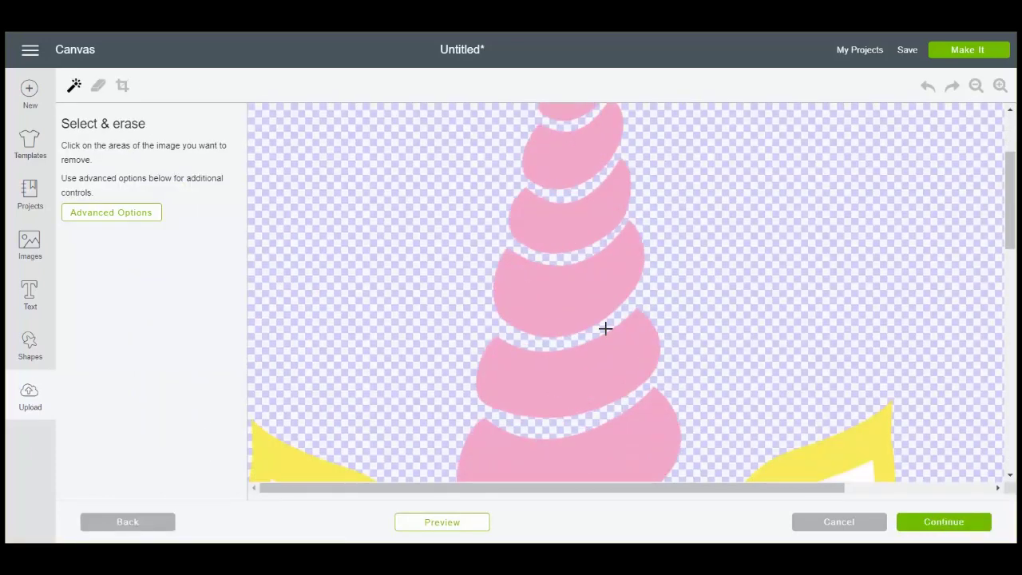
scroll(479, 316, "down", 5)
left_click(769, 272)
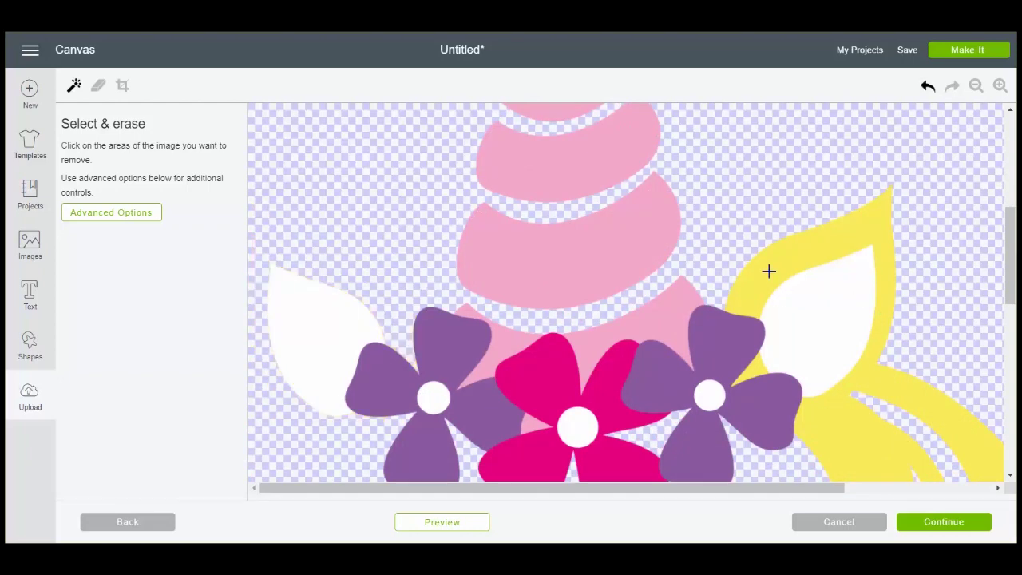
left_click(822, 308)
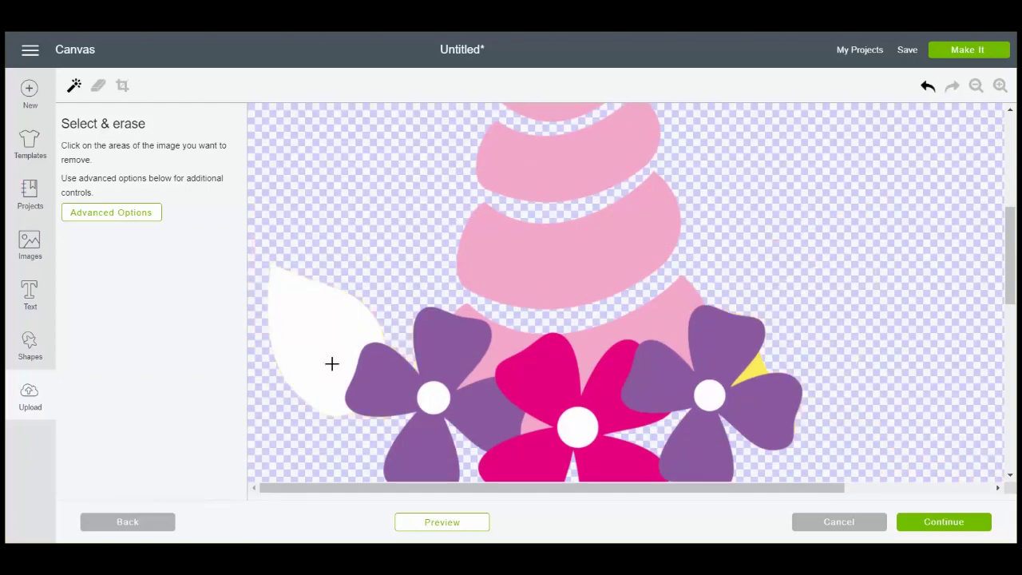
left_click(317, 327)
left_click(435, 391)
left_click(435, 393)
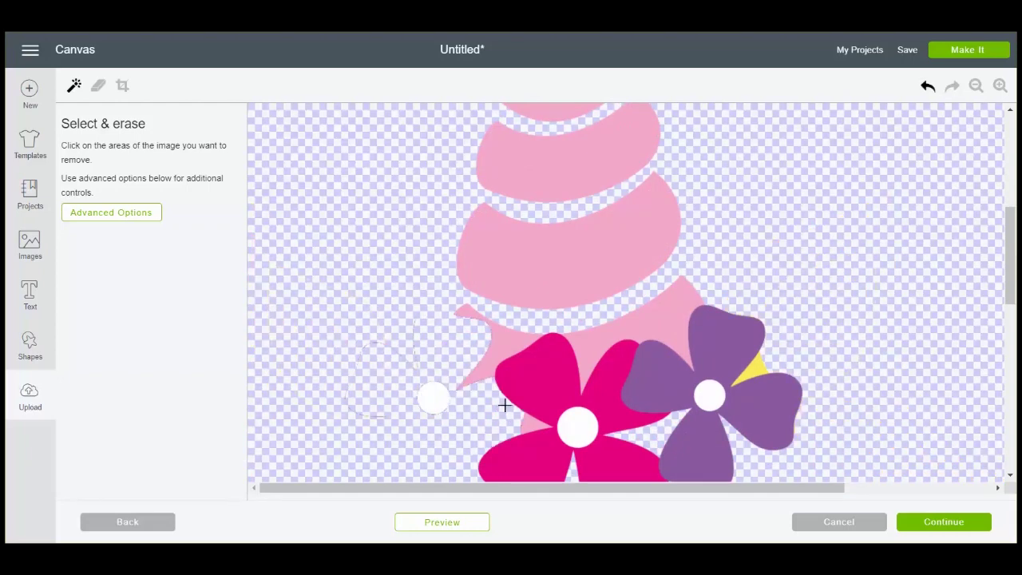
left_click(557, 378)
left_click(579, 425)
left_click(716, 392)
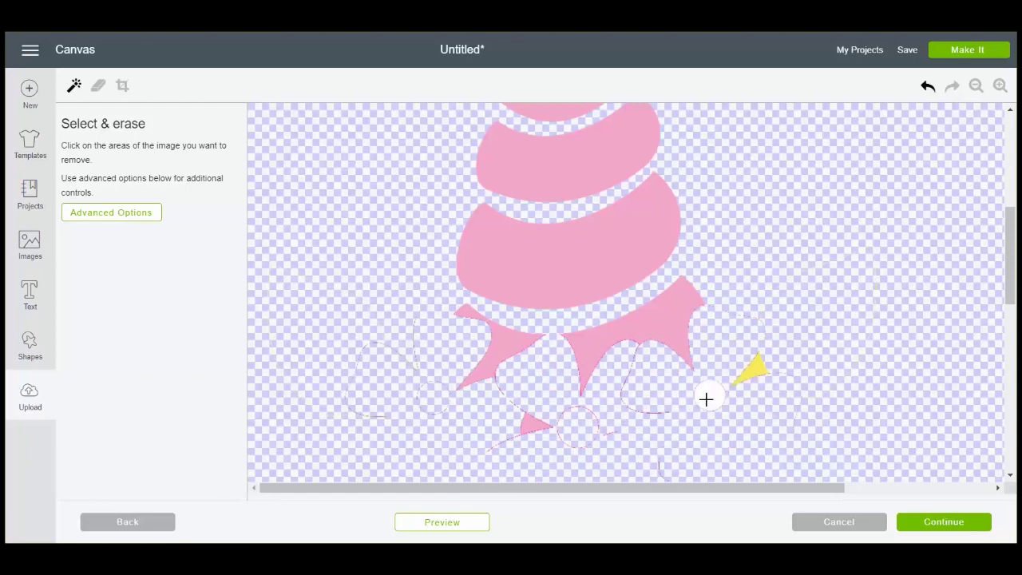
left_click(710, 397)
left_click(755, 370)
Erase the right and left eyelashes
scroll(816, 379, "down", 5)
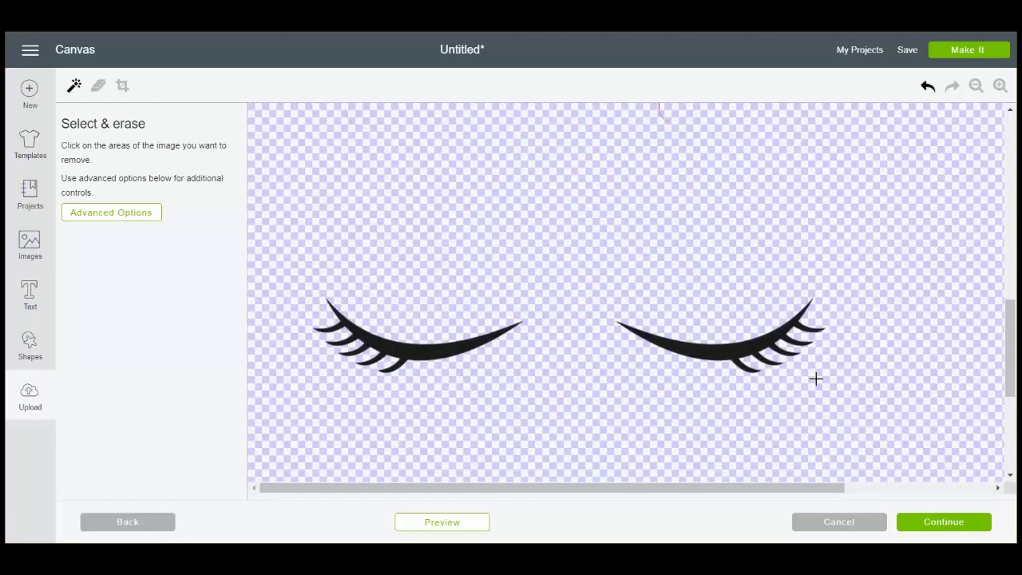
left_click(740, 349)
left_click(440, 349)
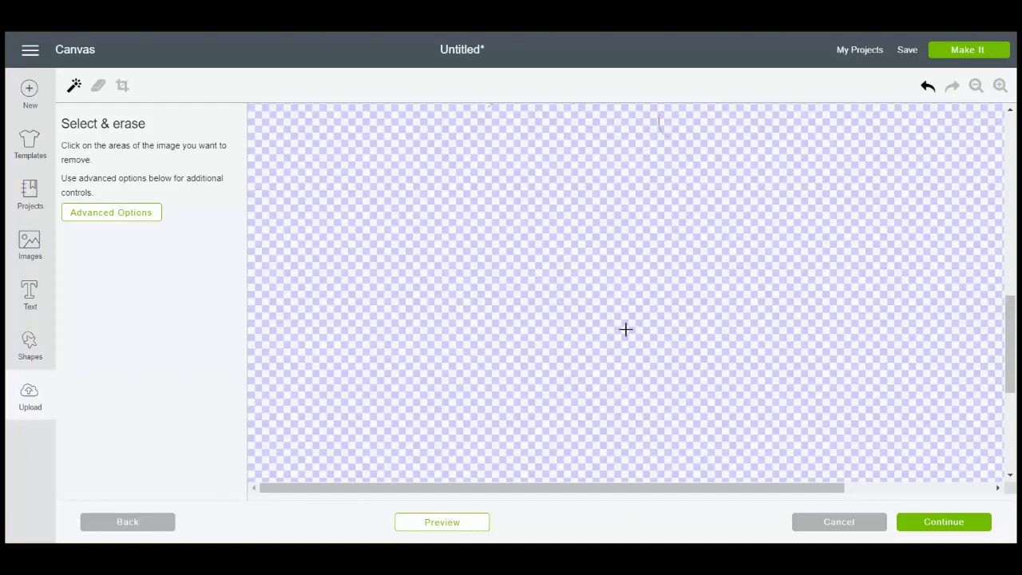
scroll(625, 329, "up", 5)
Sweep the freehand eraser over the faint outline remnants around the horn
left_click(98, 86)
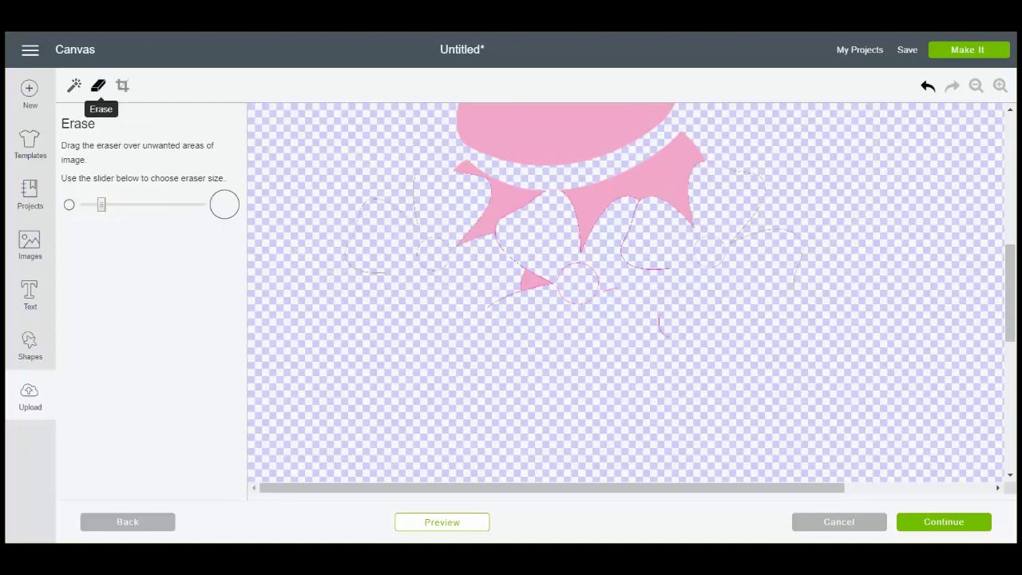
mouse_move(369, 206)
left_mouse_down()
mouse_move(342, 234)
mouse_move(376, 274)
left_mouse_up()
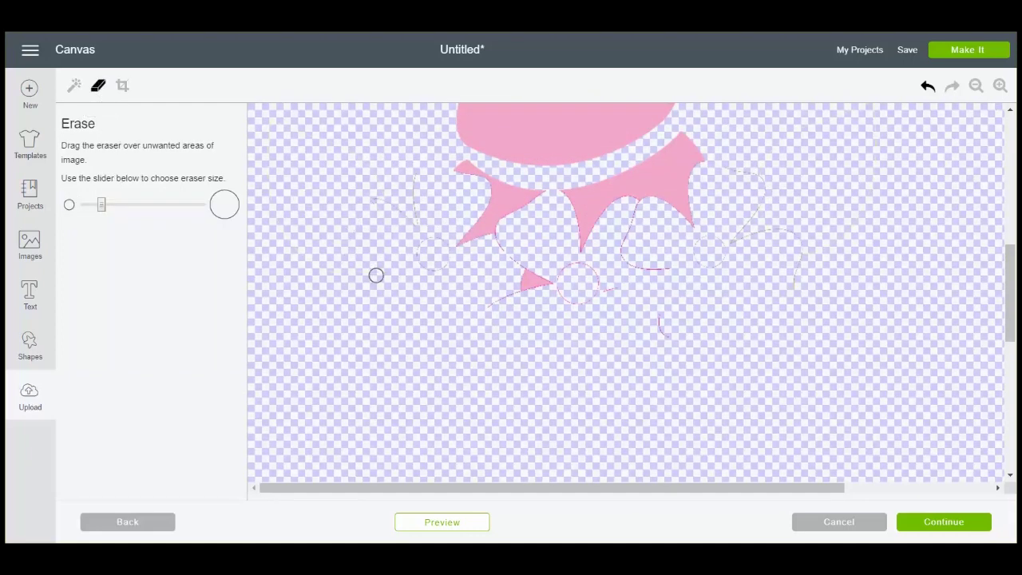
mouse_move(396, 211)
left_mouse_down()
mouse_move(413, 179)
mouse_move(445, 254)
mouse_move(426, 268)
mouse_move(413, 260)
mouse_move(422, 241)
mouse_move(434, 270)
mouse_move(503, 243)
mouse_move(517, 265)
mouse_move(512, 295)
mouse_move(483, 311)
left_mouse_up()
mouse_move(760, 136)
left_mouse_down()
mouse_move(762, 274)
mouse_move(732, 231)
mouse_move(801, 218)
mouse_move(783, 193)
left_mouse_up()
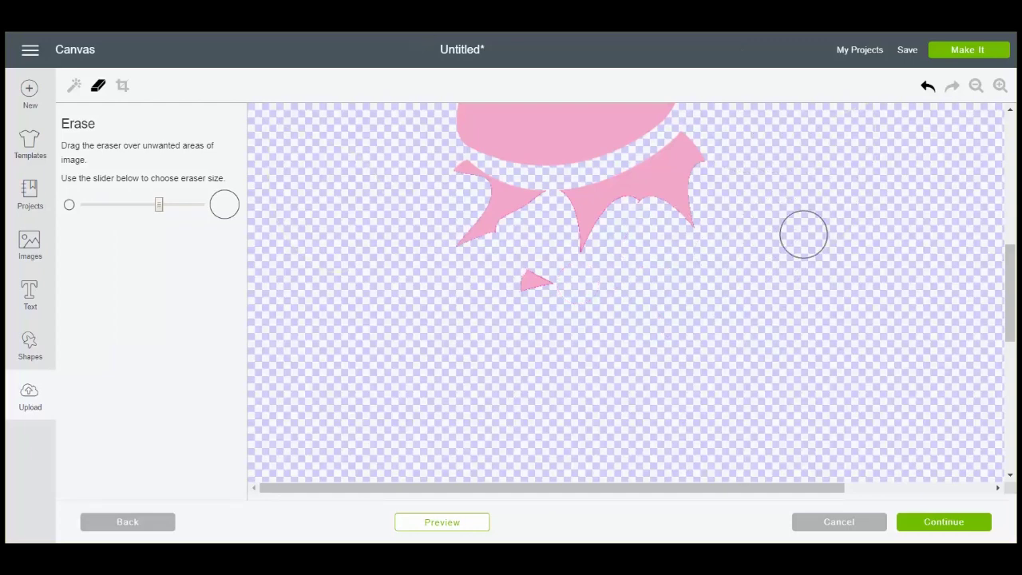
Toggle the cut preview on and off twice to check for leftover specks
left_click(441, 524)
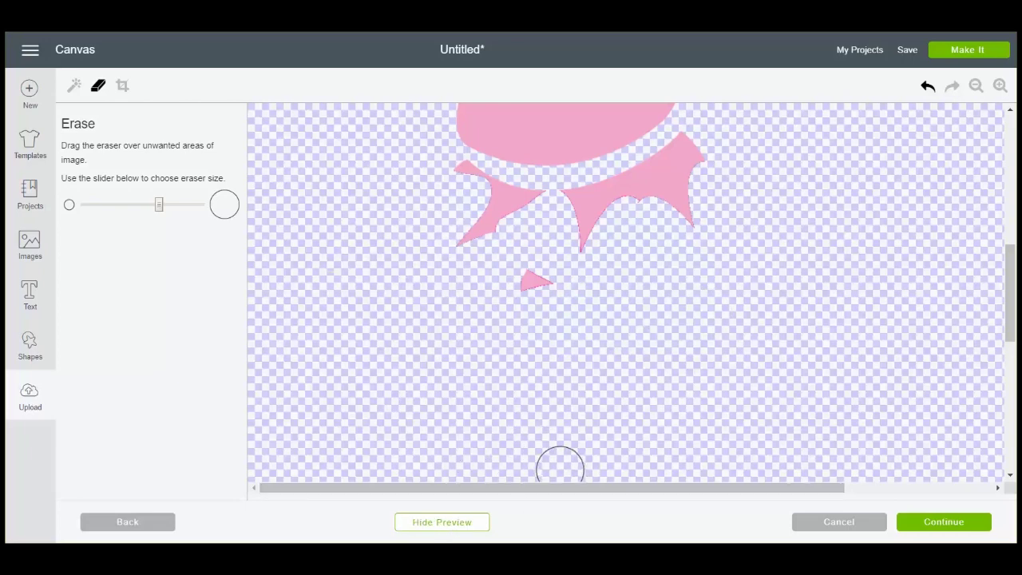
scroll(719, 372, "up", 3)
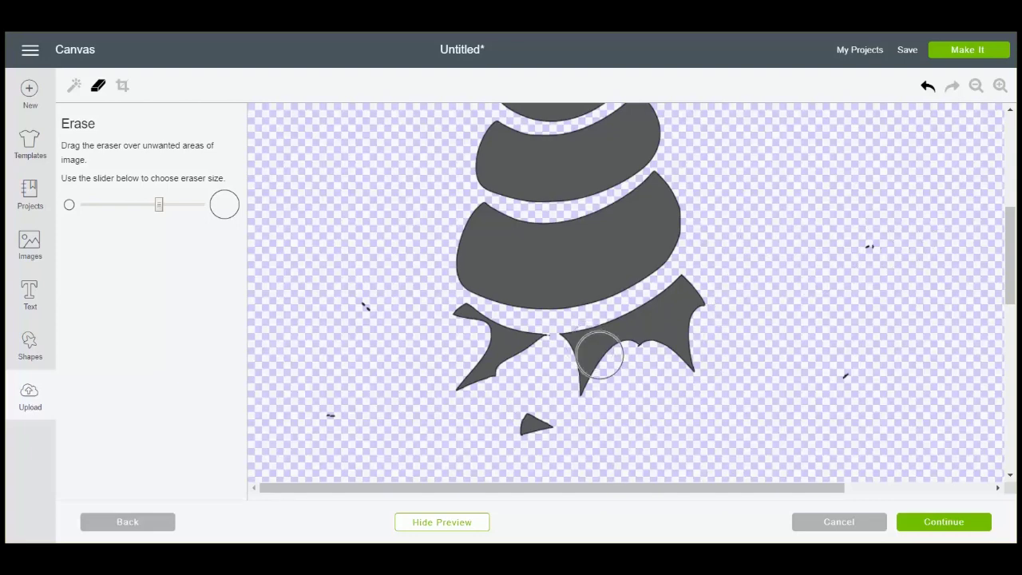
left_click(444, 524)
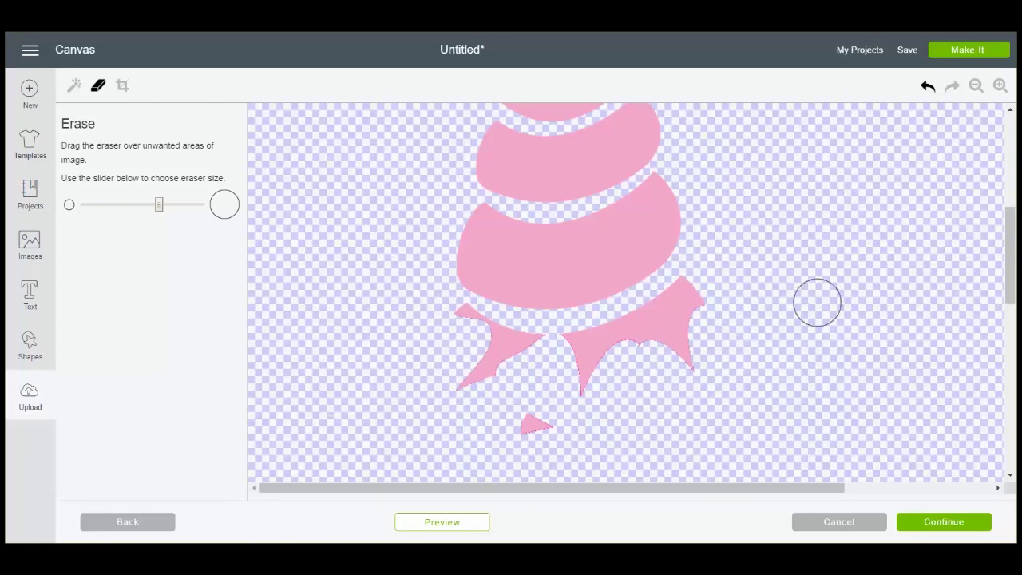
left_click(439, 524)
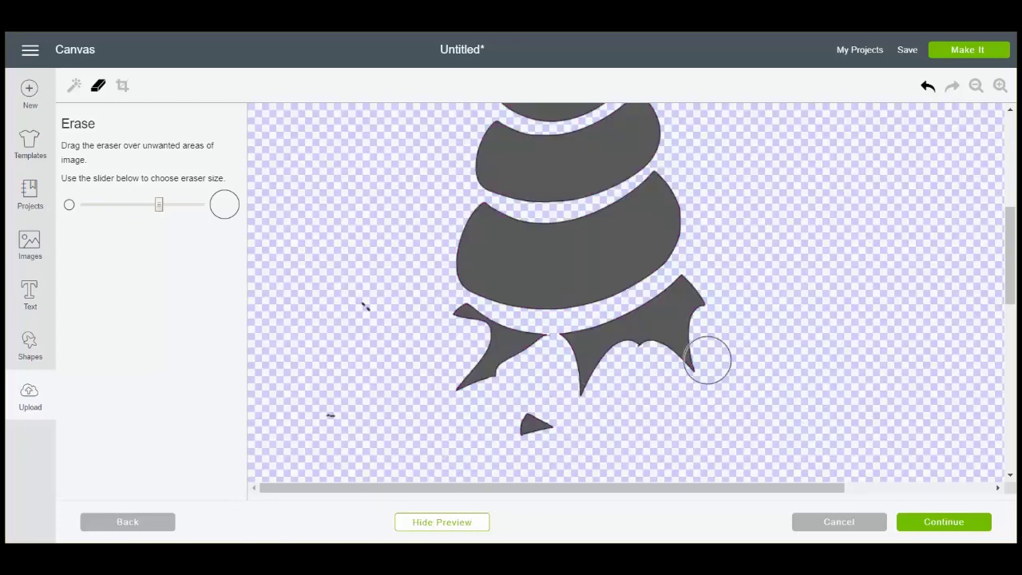
left_click(434, 524)
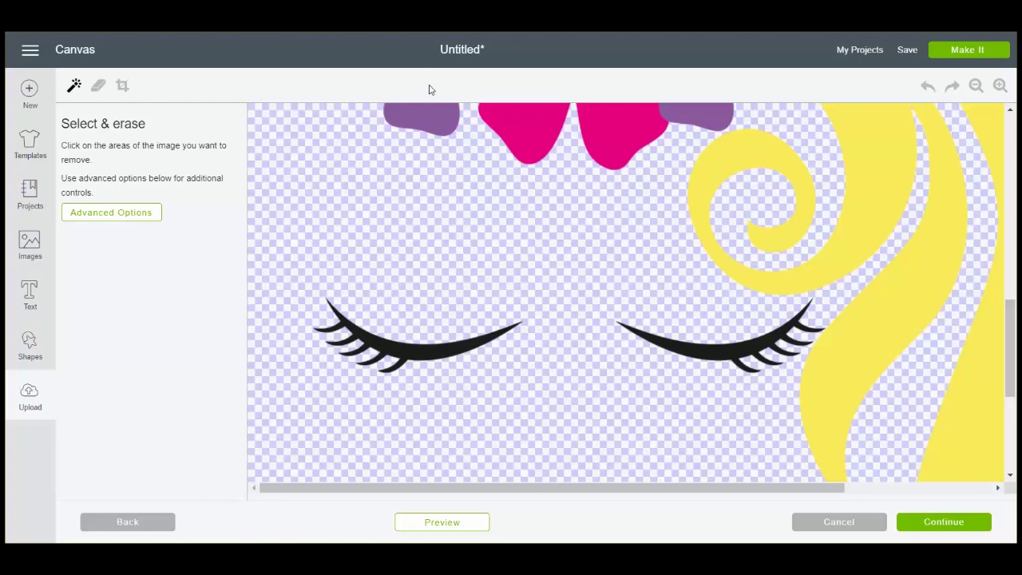
Crop the image to the two eyelashes and erase the yellow hair pieces at the right
left_click(122, 86)
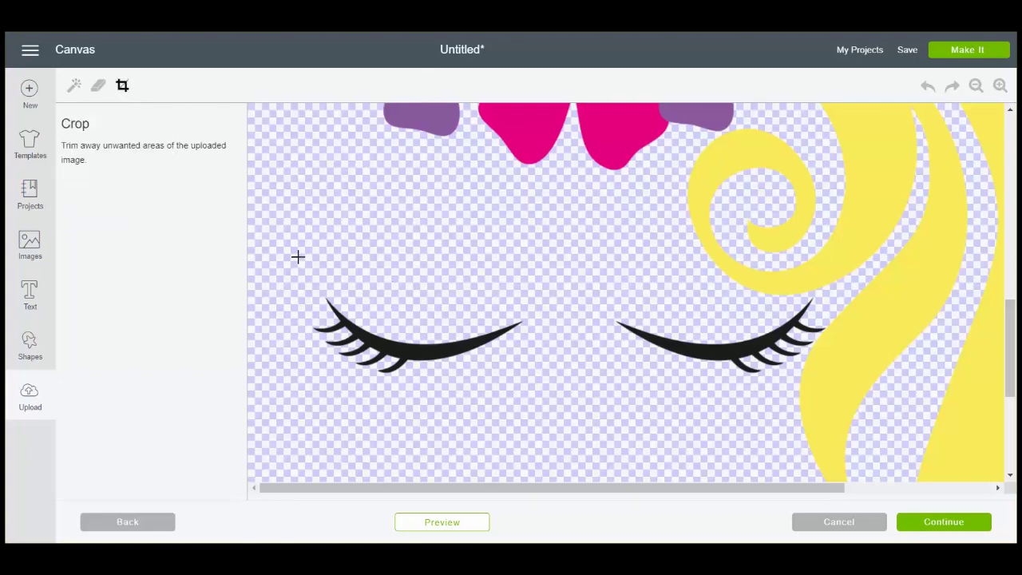
left_click_drag(297, 256, 874, 393)
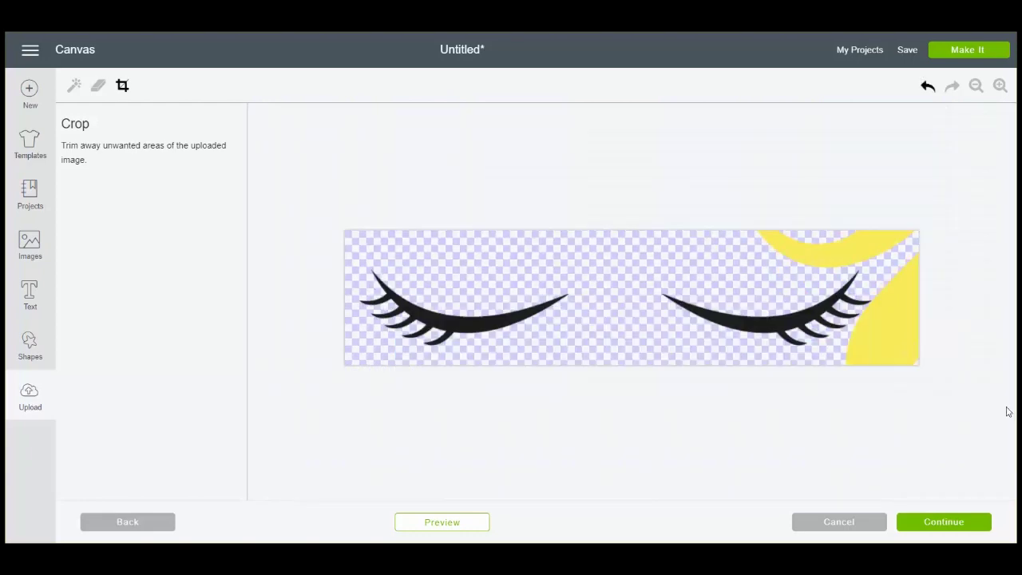
left_click(74, 86)
left_click(886, 252)
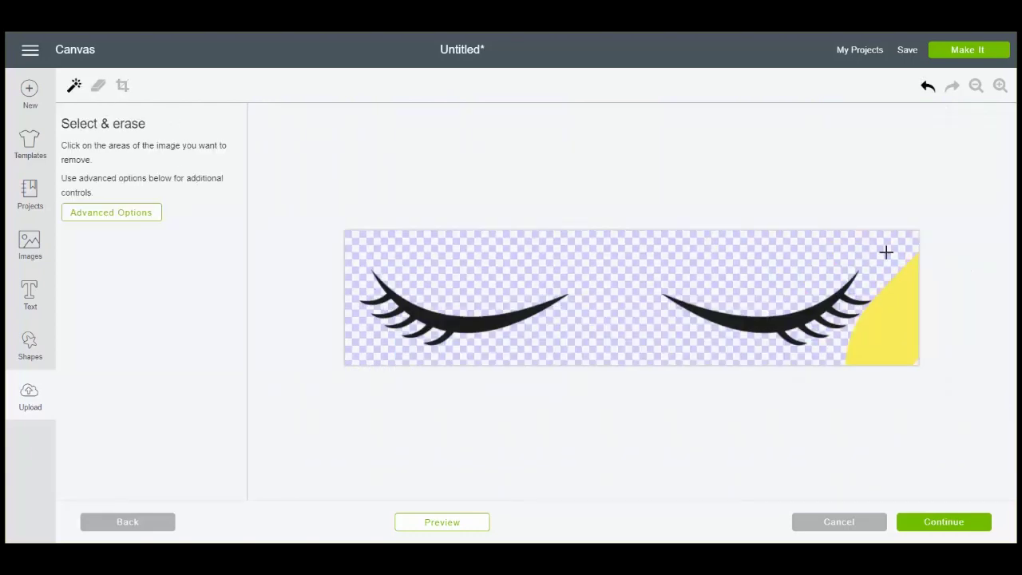
left_click(911, 321)
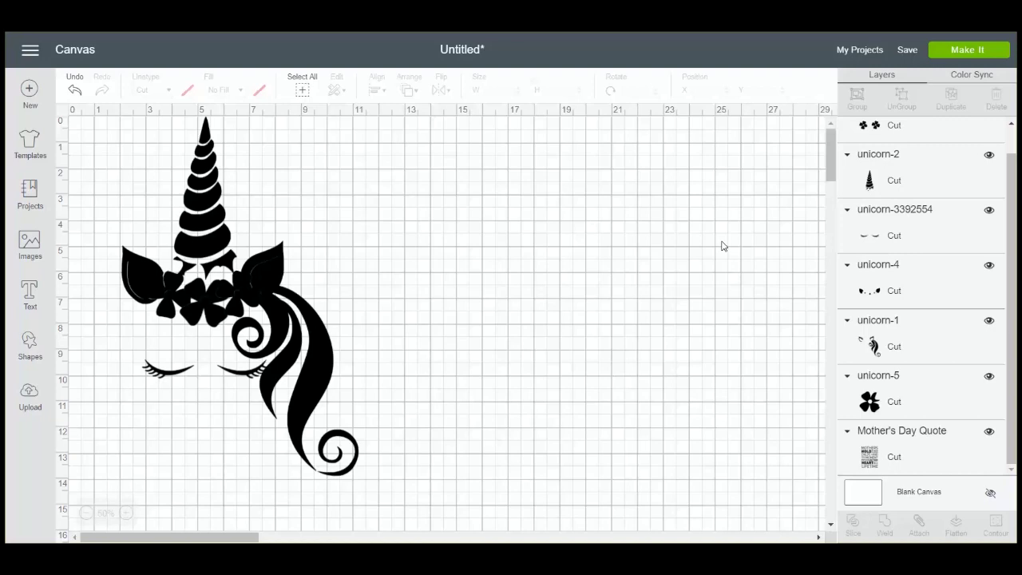
Colour the unicorn-3 flower layer red
scroll(917, 208, "up", 2)
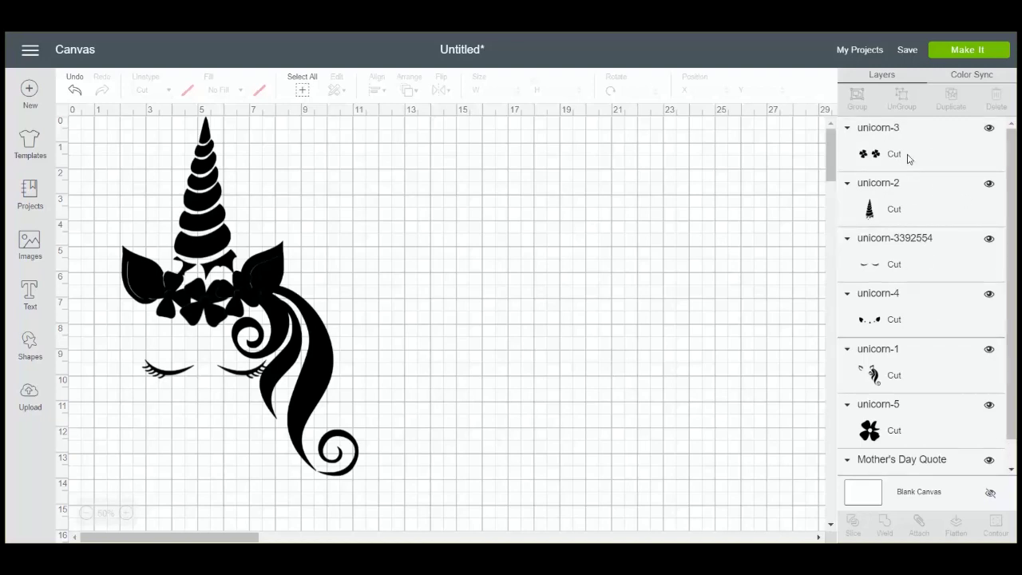
left_click(899, 156)
left_click(921, 206)
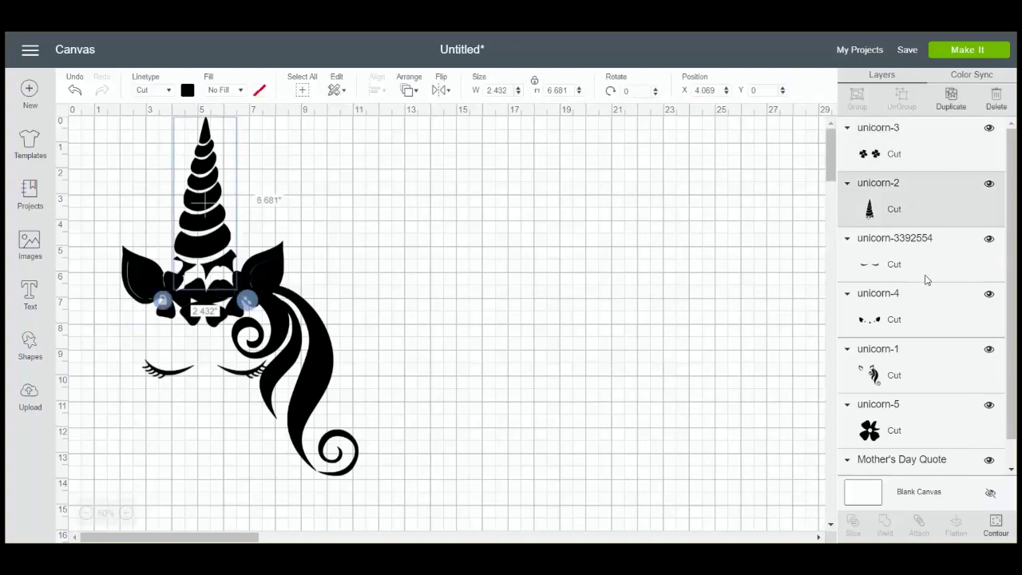
left_click(926, 276)
left_click(876, 150)
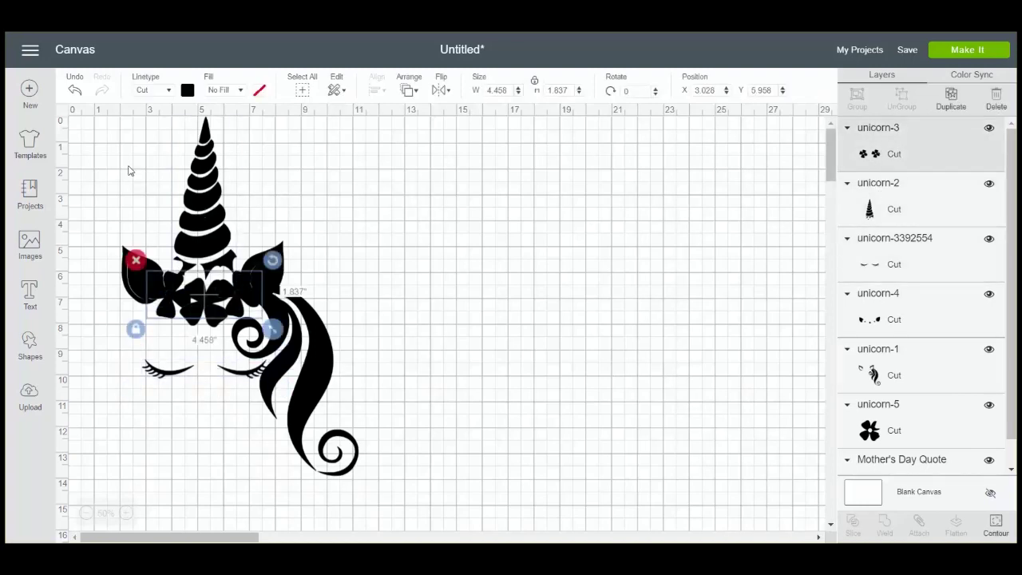
left_click(187, 90)
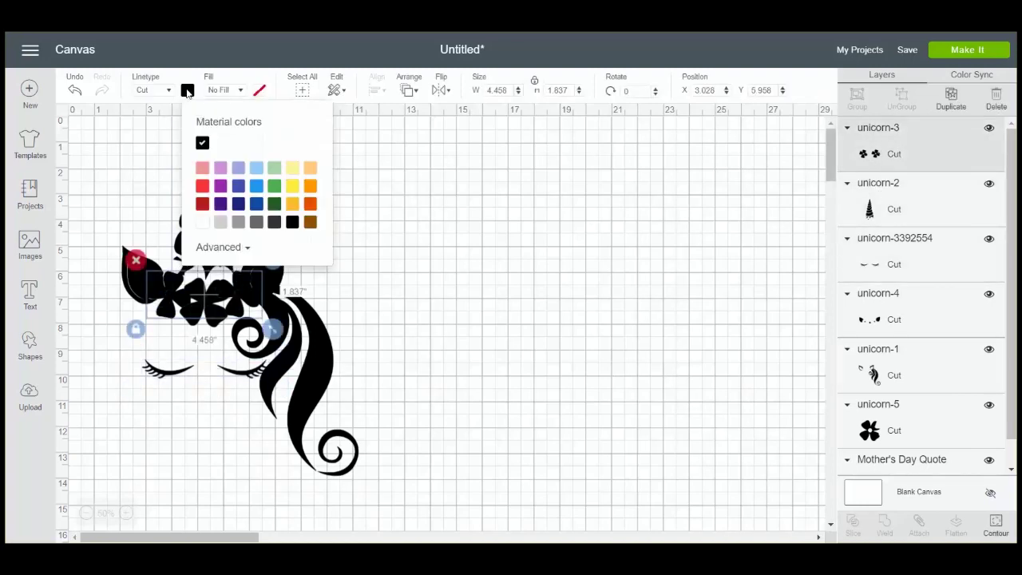
left_click(202, 187)
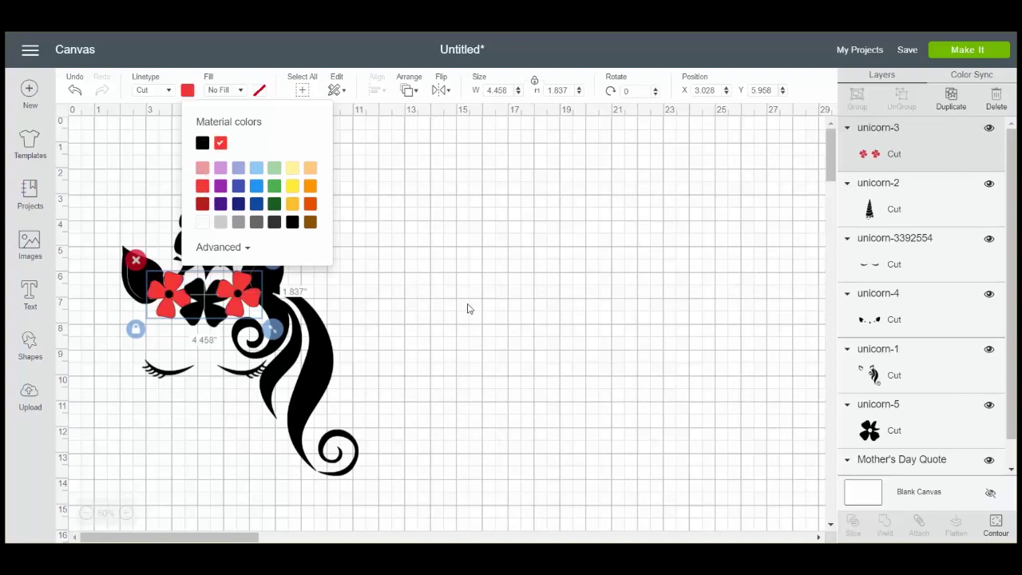
left_click(473, 309)
Make the horn light pink and begin recolouring the black ears piece
left_click(206, 160)
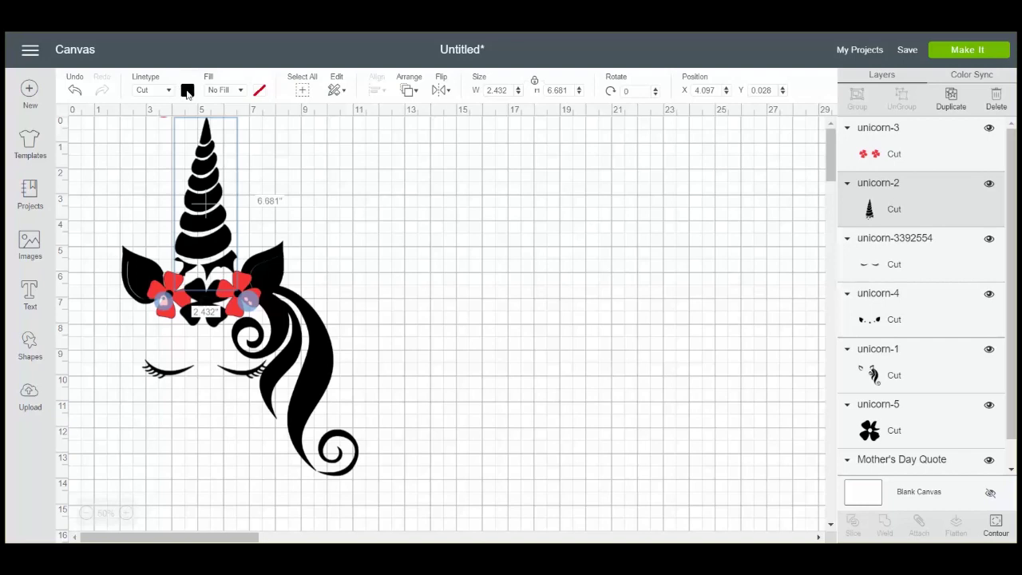
left_click(188, 91)
left_click(202, 168)
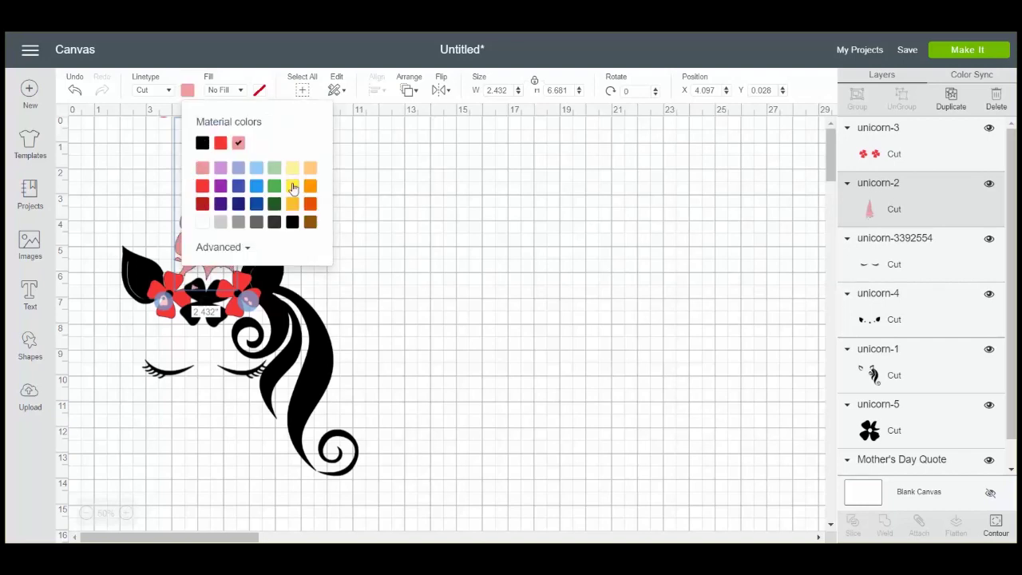
left_click(399, 216)
left_click(281, 276)
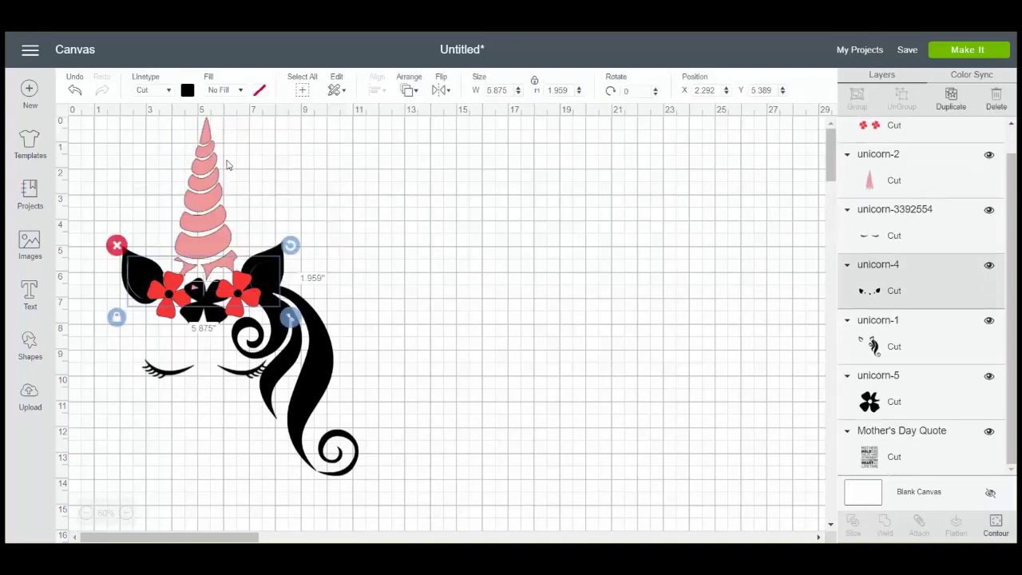
left_click(187, 90)
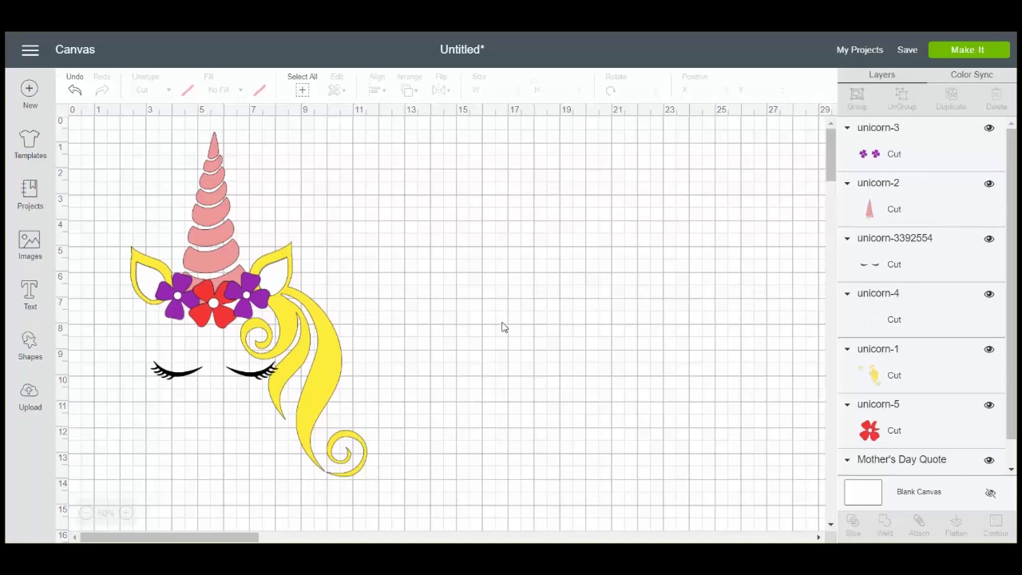
scroll(502, 327, "down", 5)
Select the Mothers Hold Their Child's Hand quote and bring up the basic Shapes panel
scroll(381, 331, "down", 3)
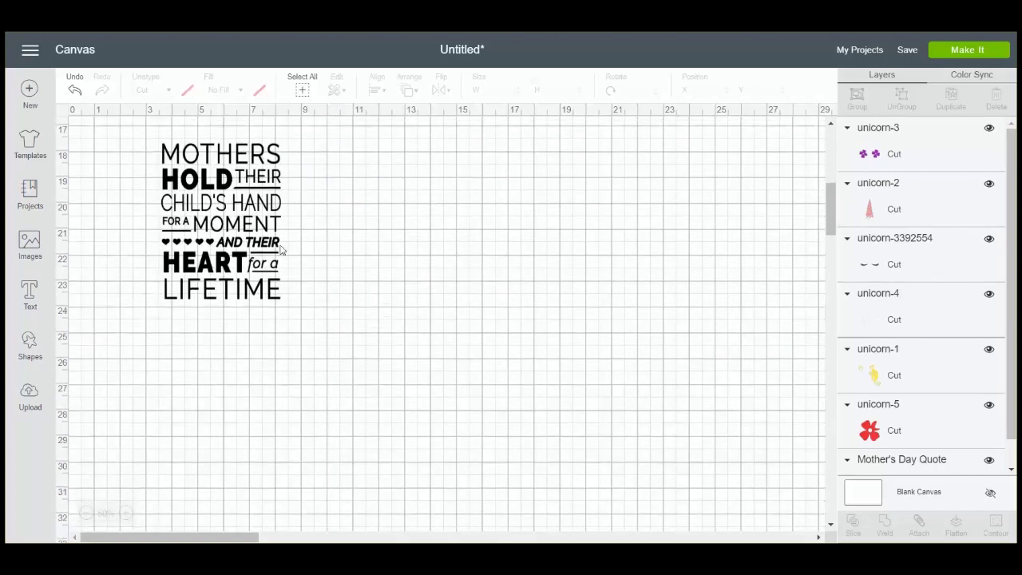
left_click(239, 231)
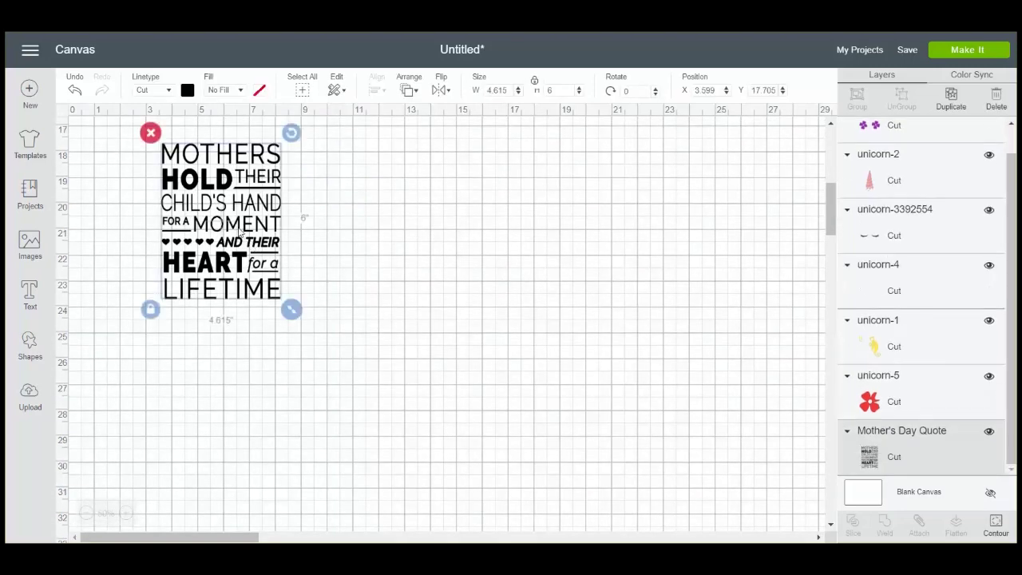
left_click(30, 347)
left_click(322, 272)
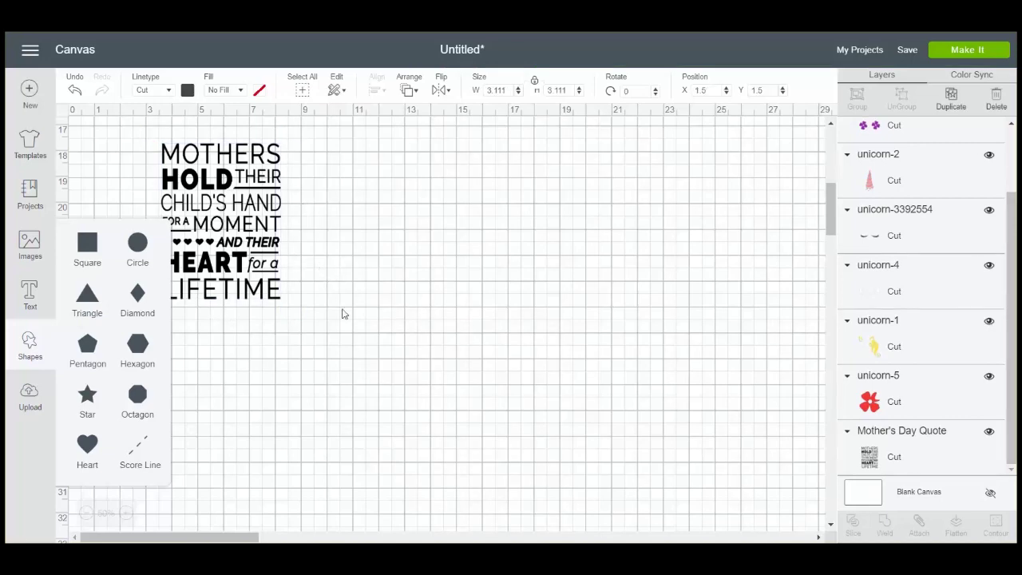
Add a square, unlock proportions and stretch it to 5.722 × 2.611 over the LIFETIME line
scroll(342, 314, "up", 5)
left_click_drag(140, 145, 185, 471)
scroll(335, 431, "down", 3)
scroll(278, 444, "down", 3)
left_click(143, 365)
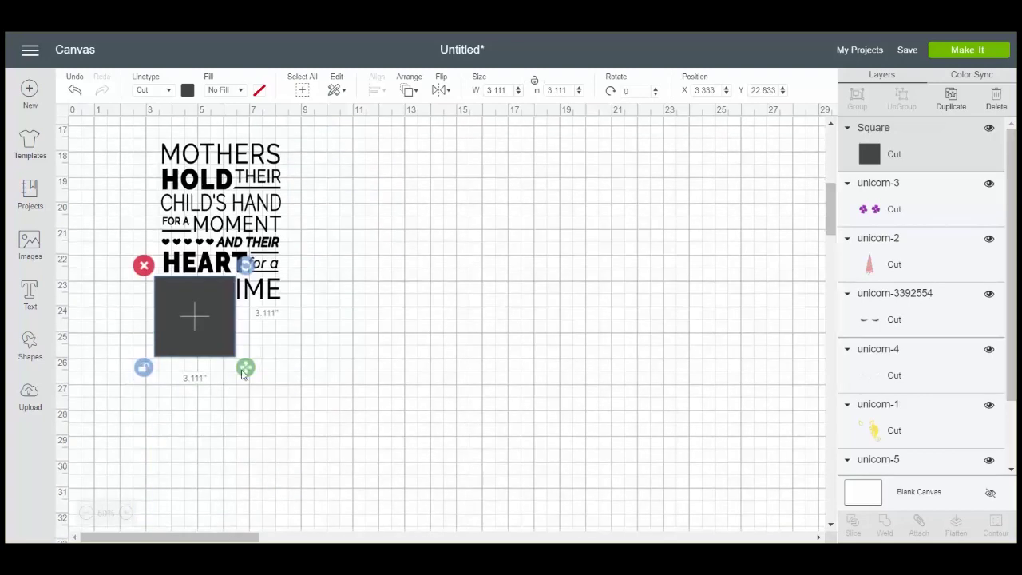
left_click_drag(244, 365, 310, 357)
mouse_move(247, 311)
left_mouse_down()
mouse_move(238, 385)
mouse_move(243, 310)
left_mouse_up()
left_click(466, 316)
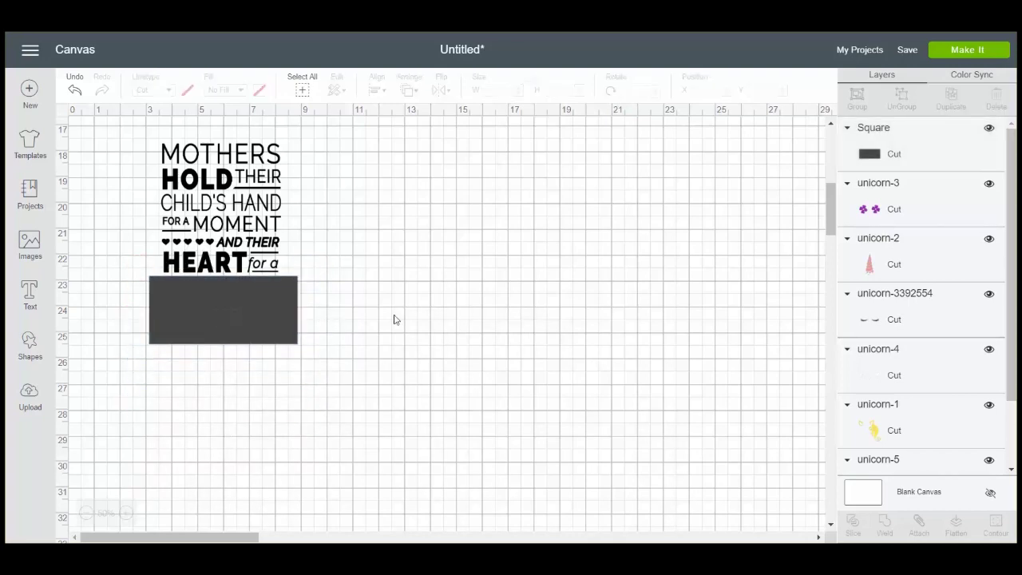
Slice the quote with the rectangle, then delete the grey piece and the duplicate LIFETIME
left_click_drag(369, 311, 160, 197)
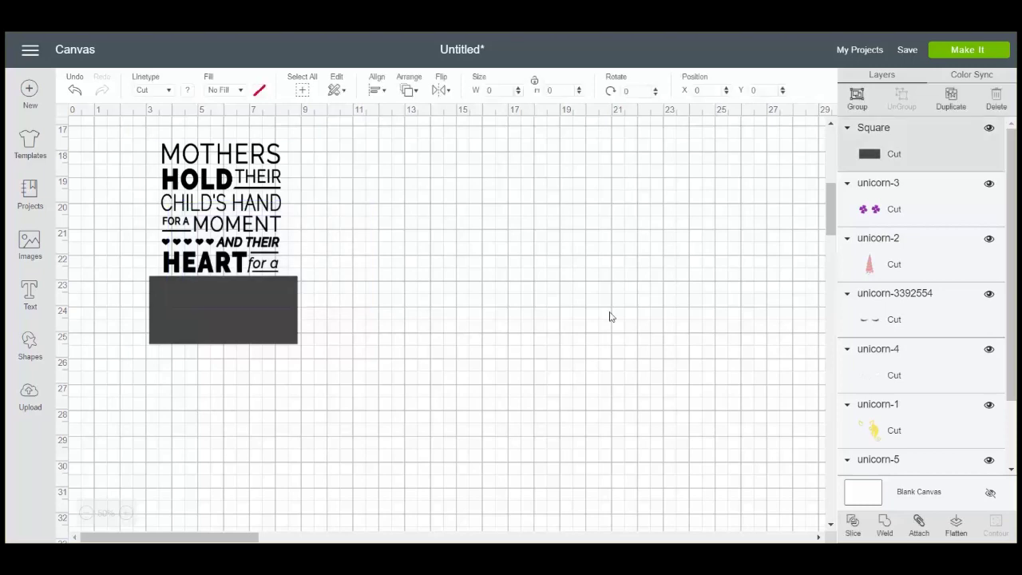
left_click(878, 524)
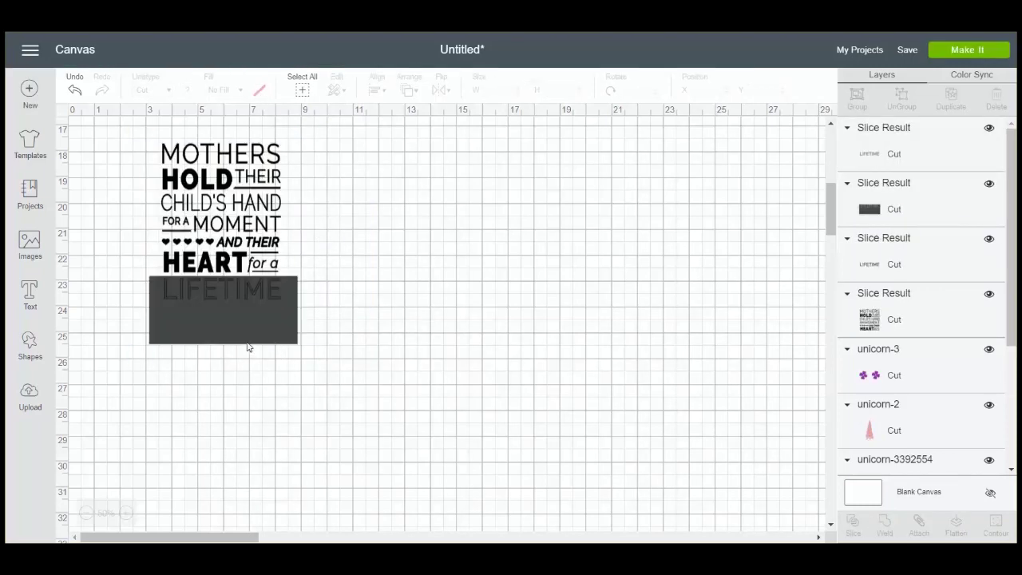
left_click_drag(242, 328, 418, 339)
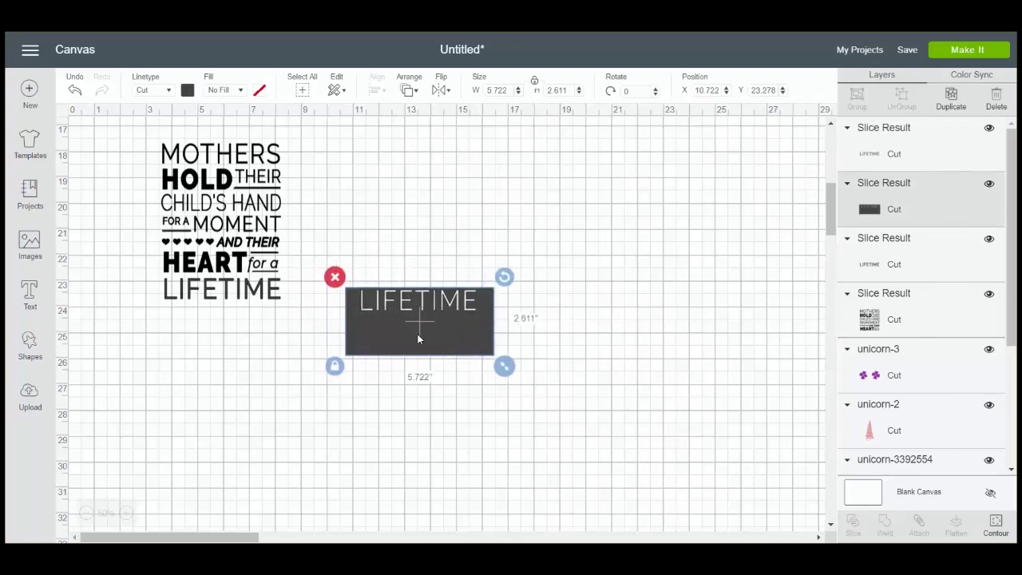
key("Delete")
left_click_drag(214, 294, 226, 368)
left_click_drag(217, 295, 434, 288)
key("Delete")
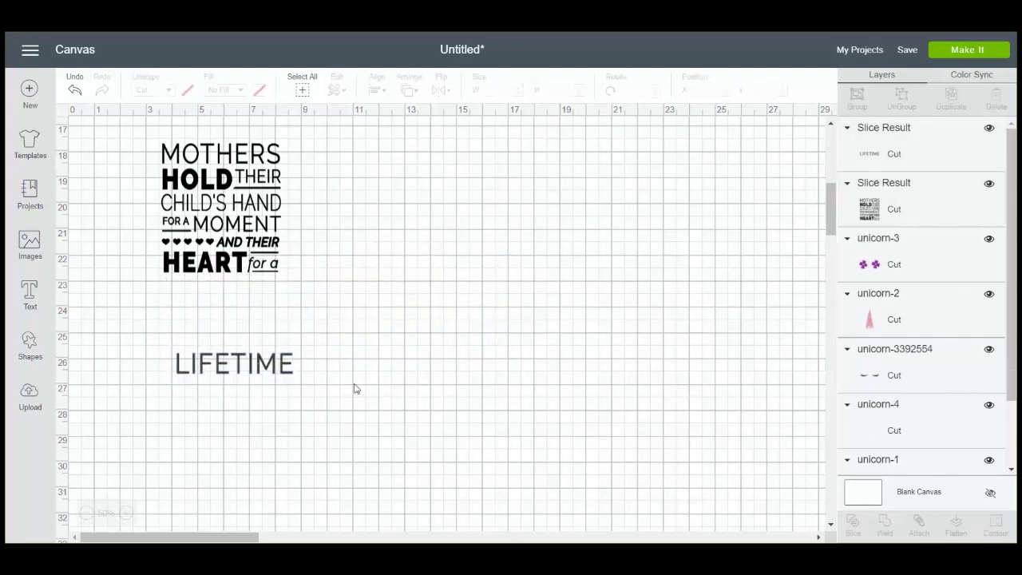
Colour the LIFETIME word purple and move it back up under HEART
left_click(244, 361)
left_click(187, 90)
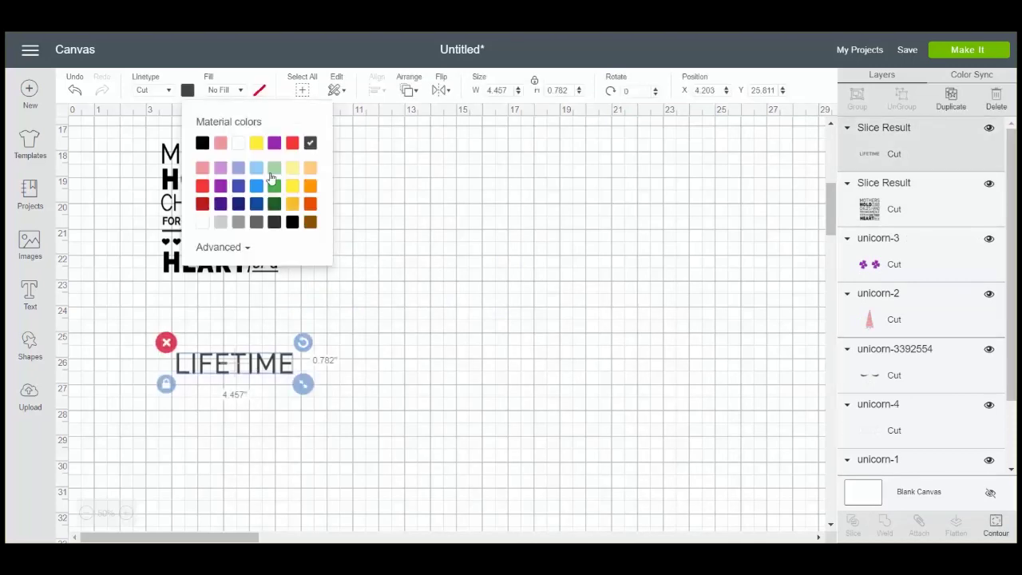
left_click(274, 142)
left_click(412, 317)
left_click_drag(237, 369, 226, 292)
left_click(471, 342)
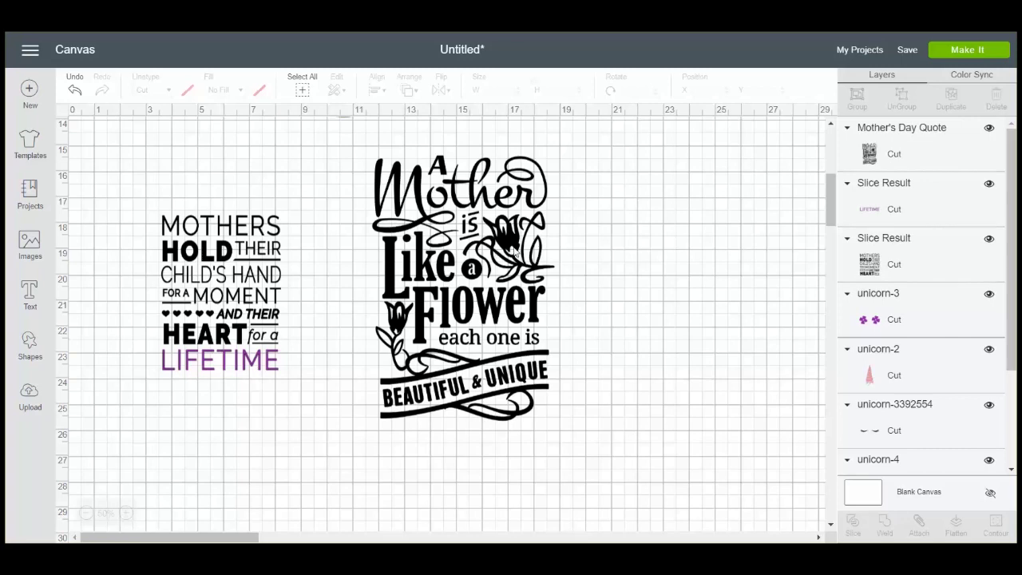
left_click(30, 345)
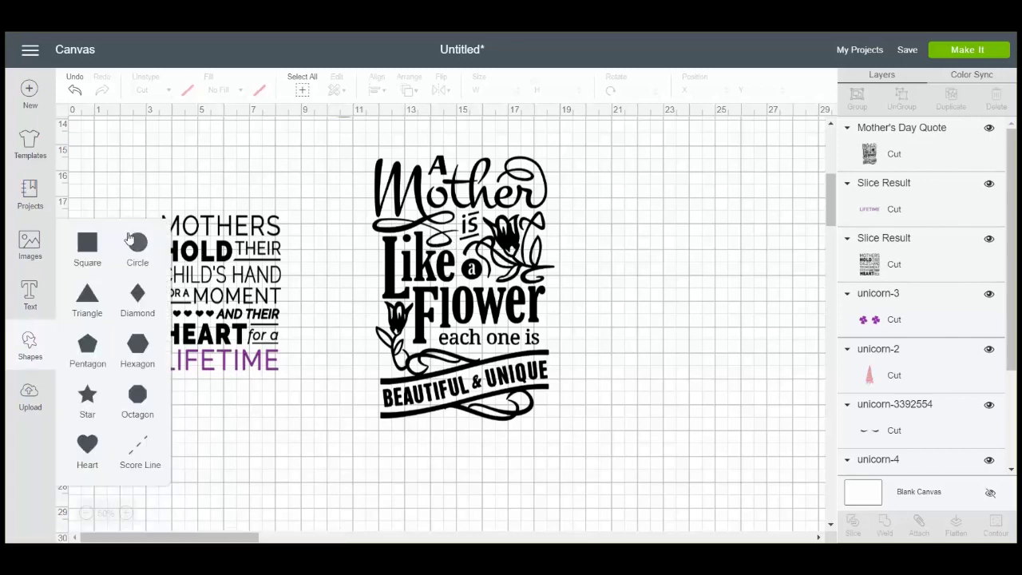
Add a square and drag it onto the flower area of the Mother quote
left_click(88, 243)
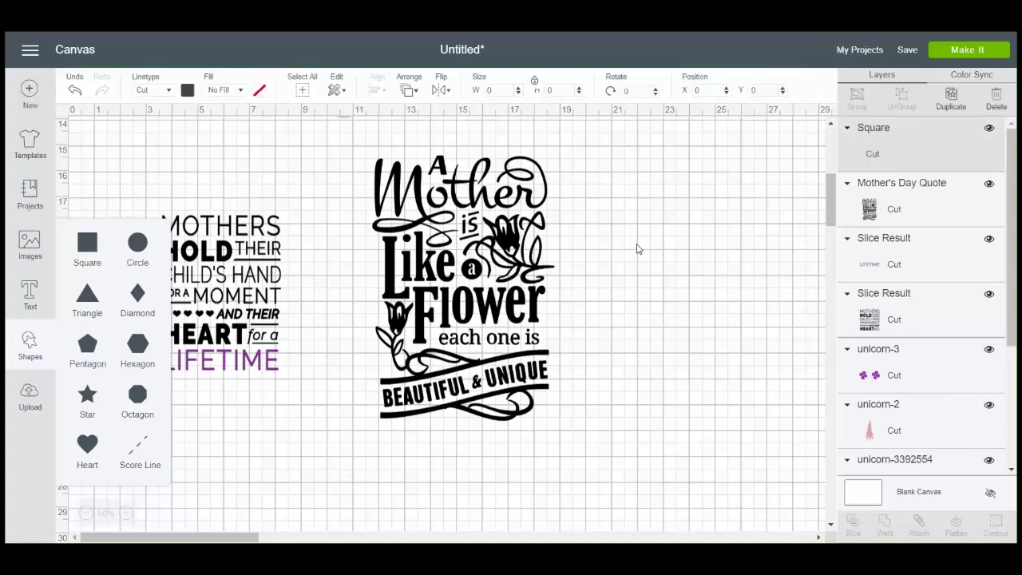
scroll(637, 249, "up", 5)
left_click_drag(207, 210, 687, 413)
scroll(687, 414, "down", 5)
left_click_drag(662, 221, 516, 404)
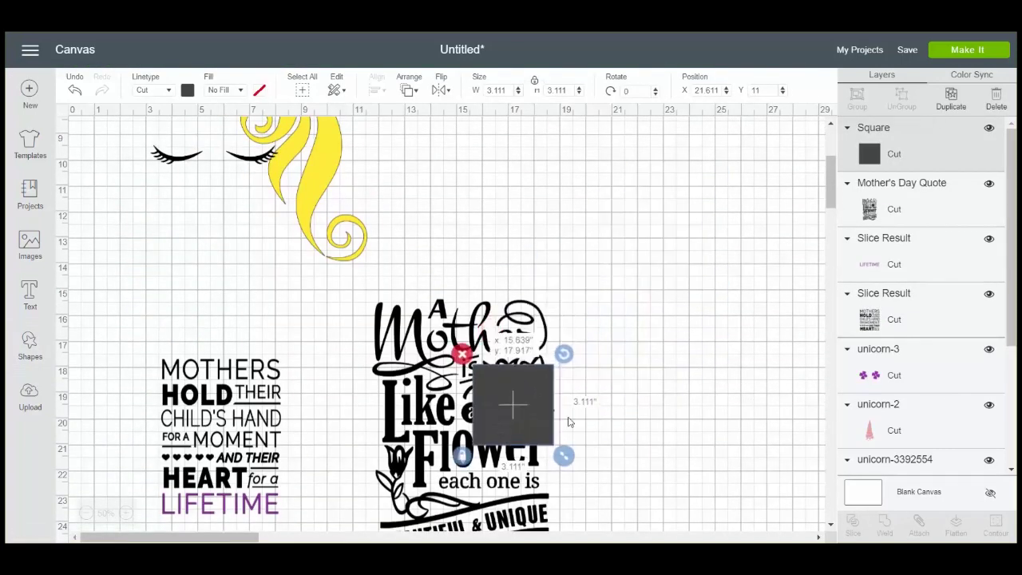
scroll(637, 390, "down", 1)
scroll(636, 390, "down", 1)
mouse_move(521, 336)
left_mouse_down()
mouse_move(658, 365)
mouse_move(518, 316)
mouse_move(508, 326)
left_mouse_up()
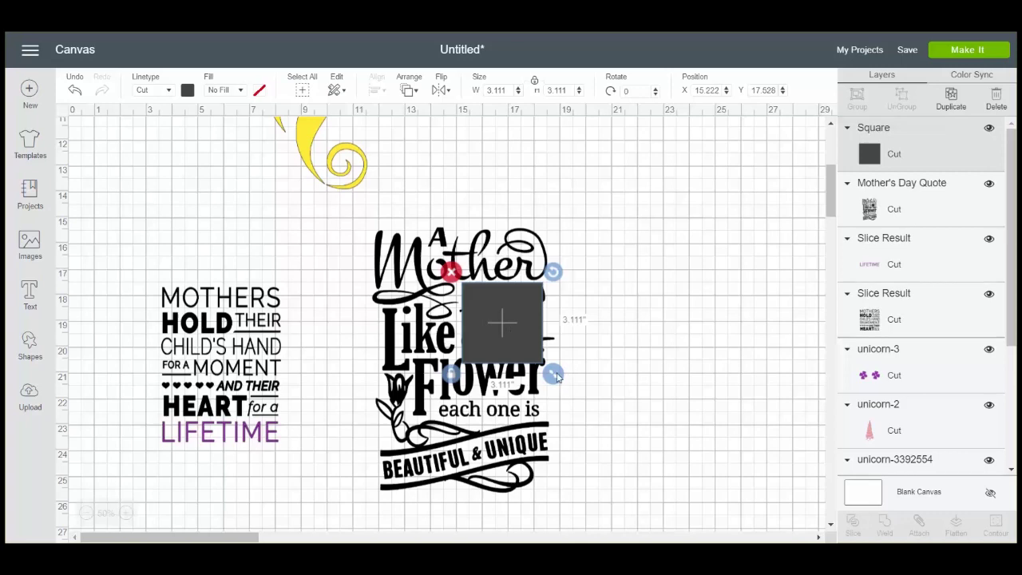
Enlarge the square to 3.944 × 2.833 over 'is' and 'a', then select it with the quote
left_click_drag(555, 375, 579, 373)
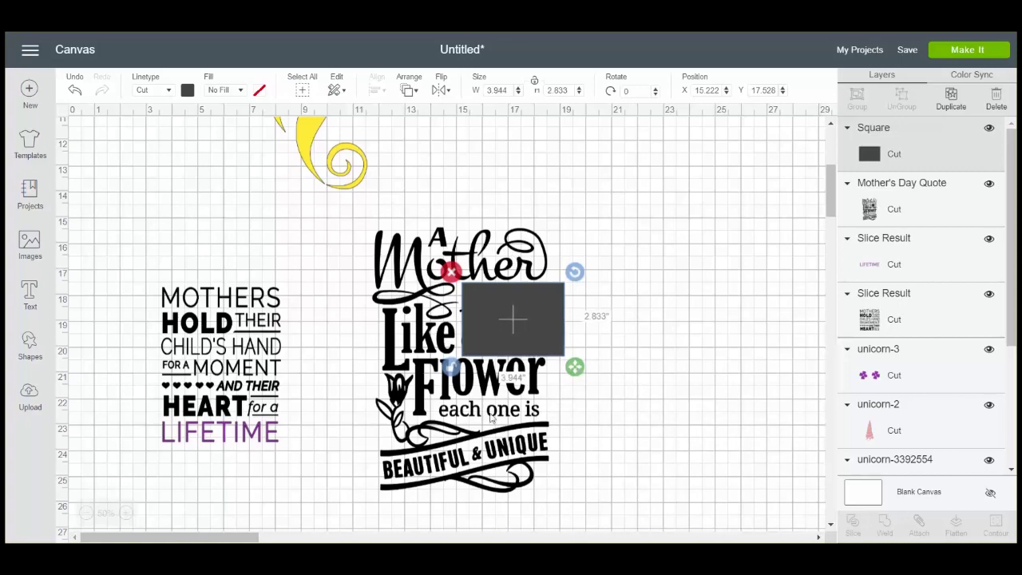
left_click(681, 380)
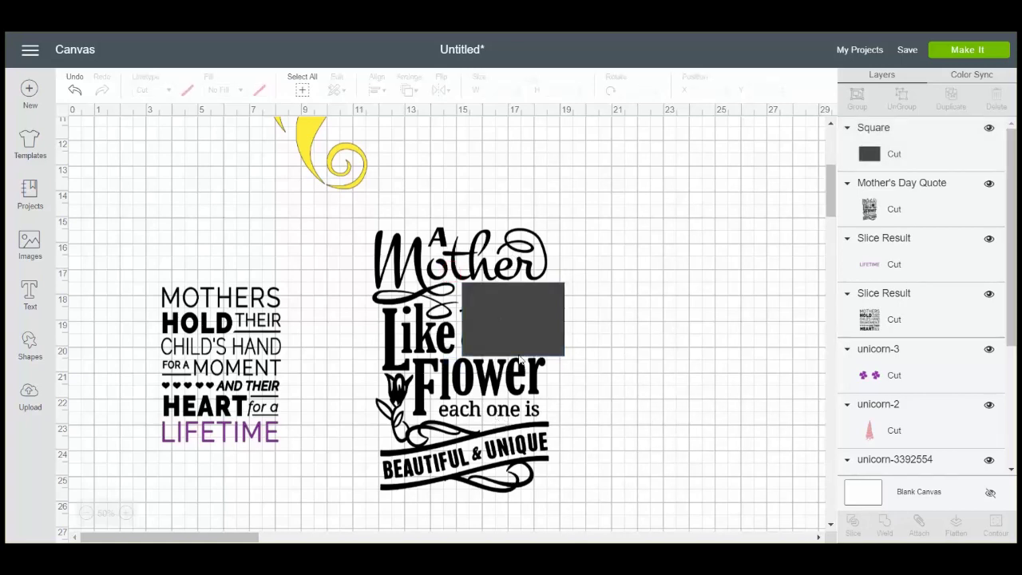
mouse_move(502, 311)
left_mouse_down()
mouse_move(577, 310)
mouse_move(502, 310)
left_mouse_up()
left_click(705, 373)
left_click_drag(619, 336, 456, 248)
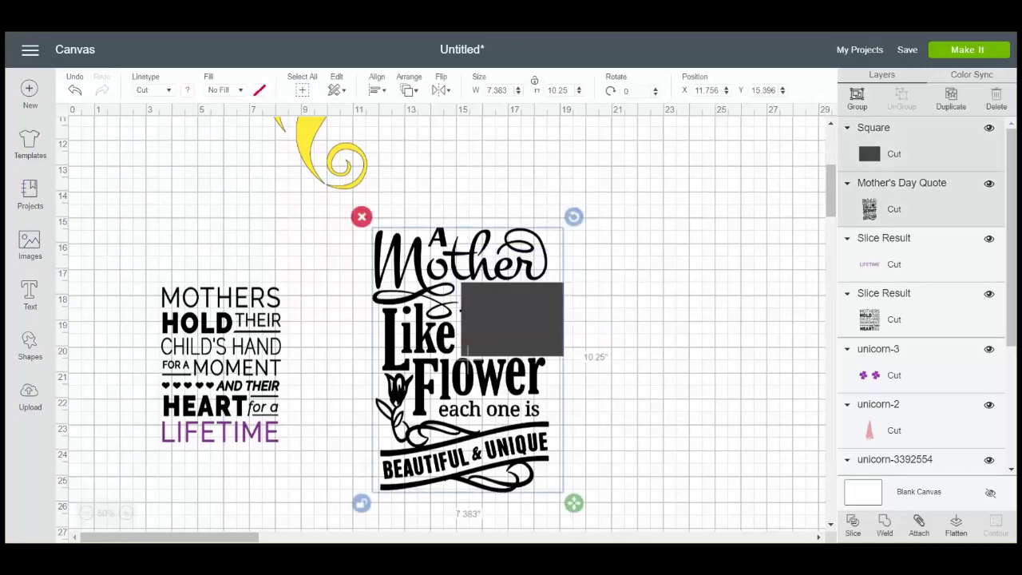
Slice the flower quote with the rectangle and delete the grey leftover Slice Result piece
left_click(853, 524)
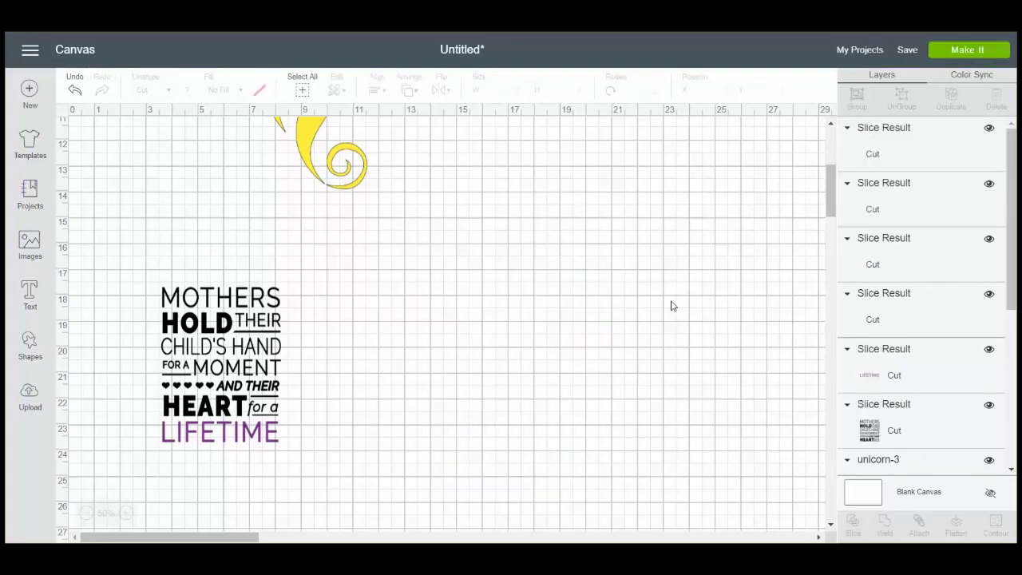
left_click(557, 316)
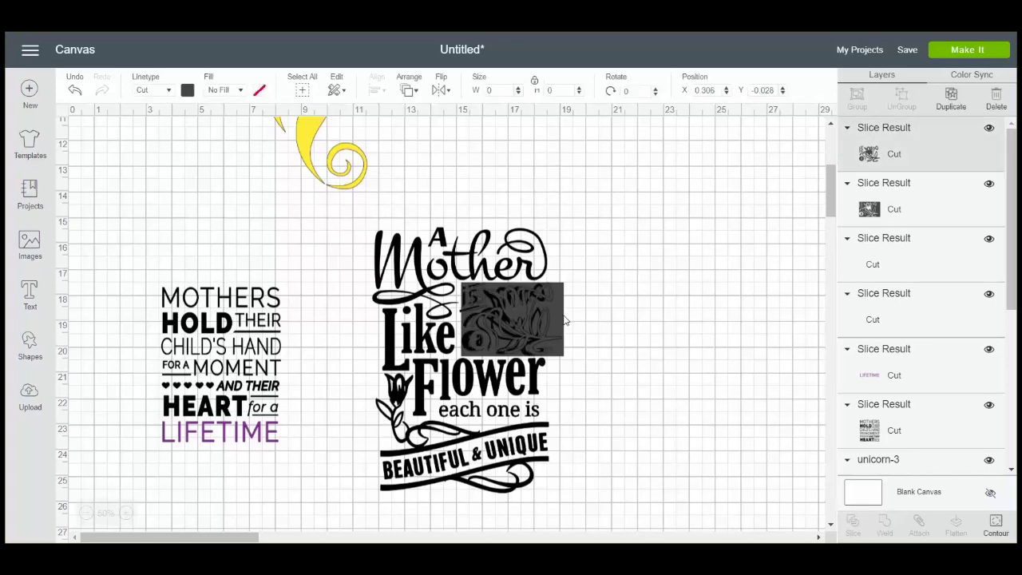
left_click(917, 210)
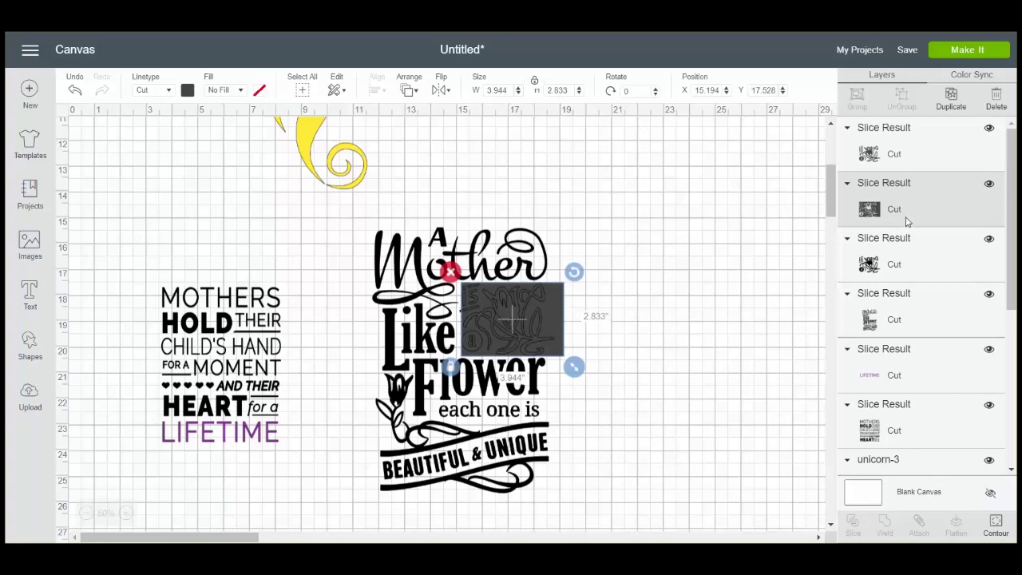
key("Delete")
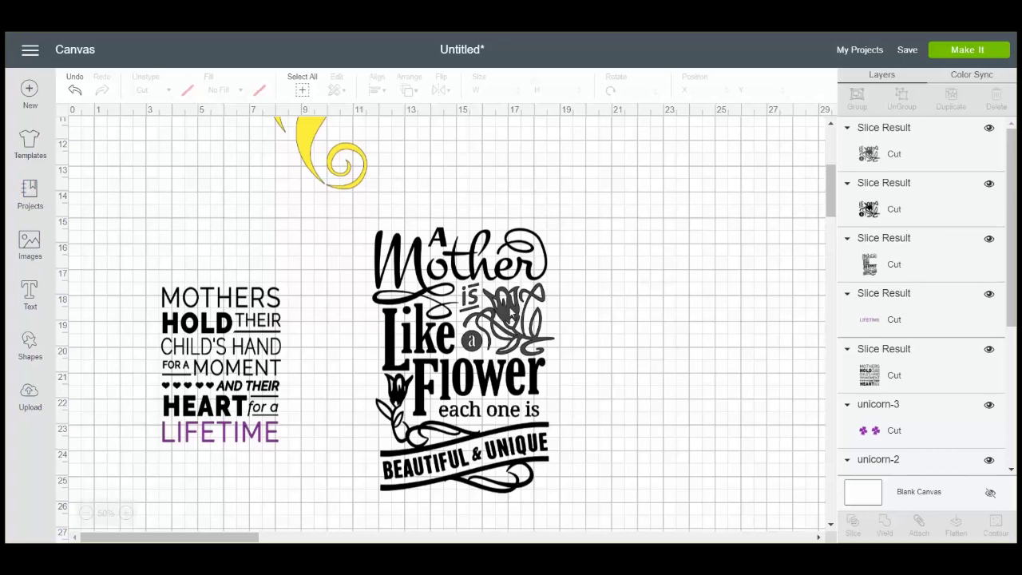
Weld the sliced Mother quote pieces back together into a single layer
left_click_drag(510, 317, 706, 312)
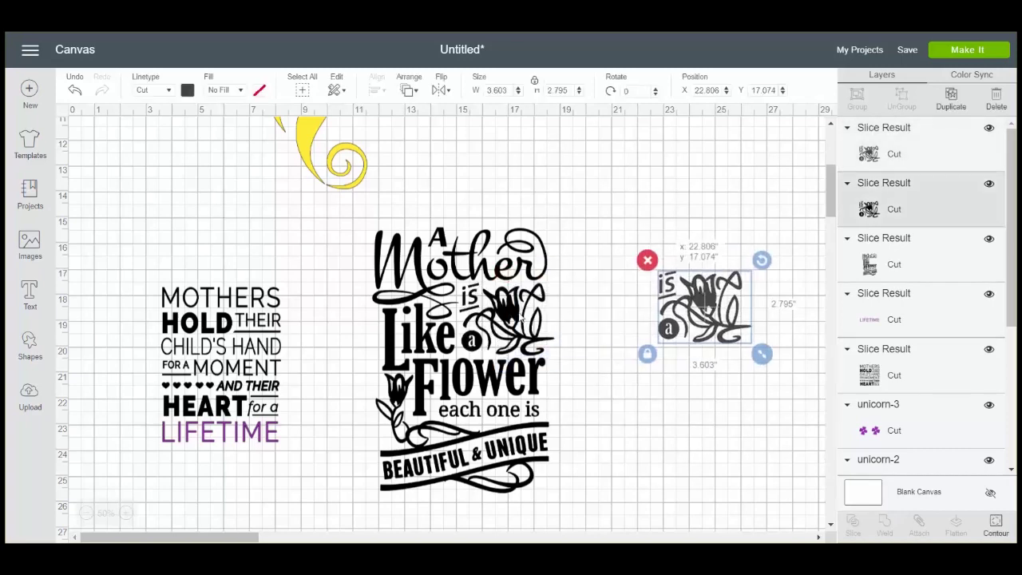
left_click_drag(508, 317, 525, 327)
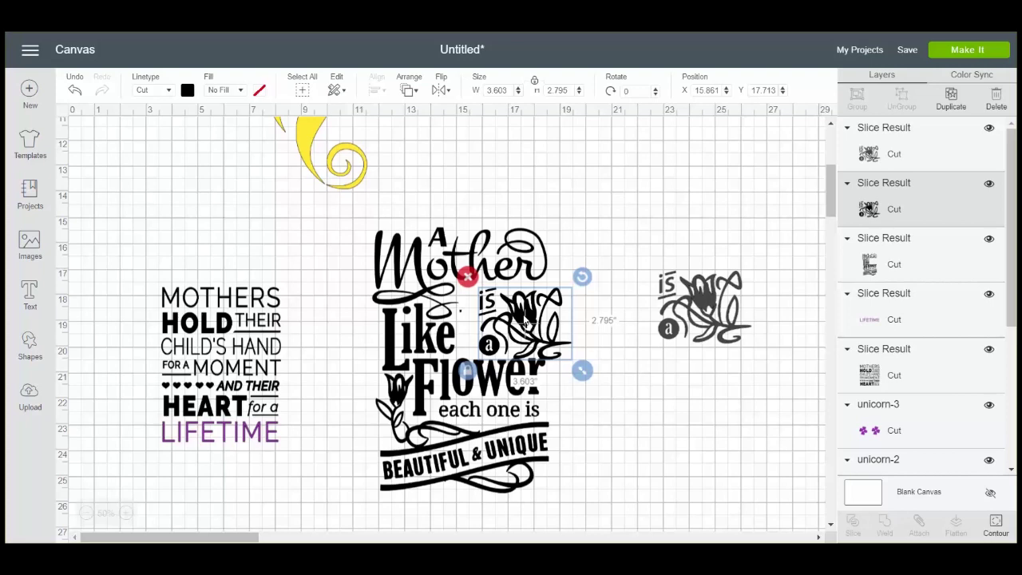
key("ctrl+z")
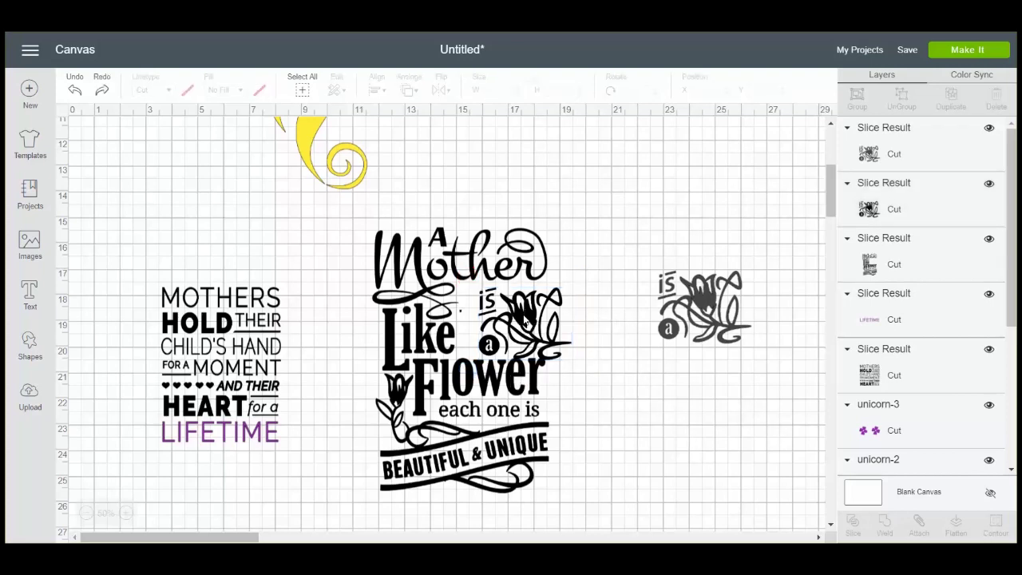
key("ctrl+z")
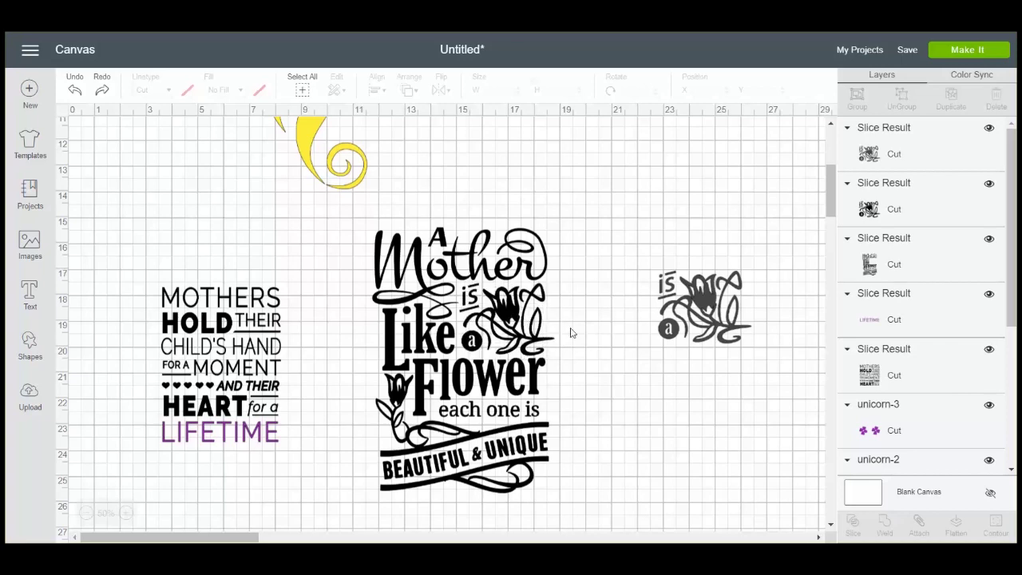
left_click_drag(583, 347, 402, 240)
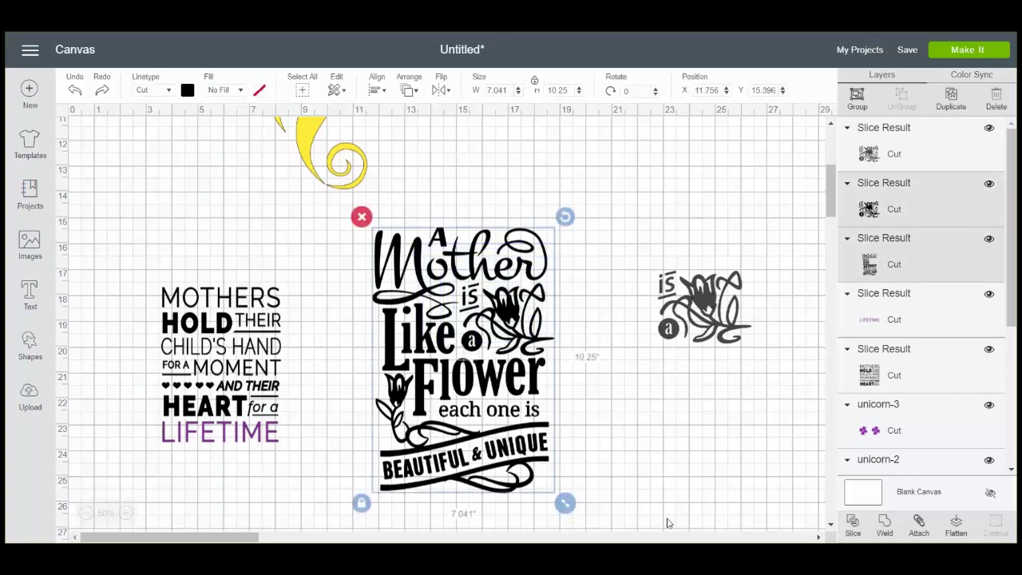
left_click(887, 529)
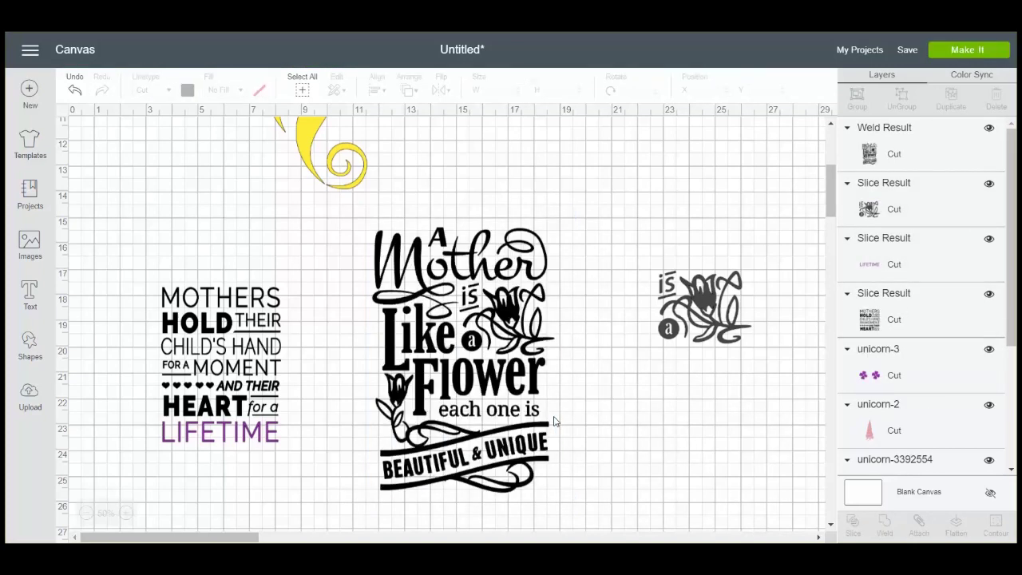
Add a circle and shrink it to 1.25 inches over the letter 'a' of the small flower
left_click(713, 297)
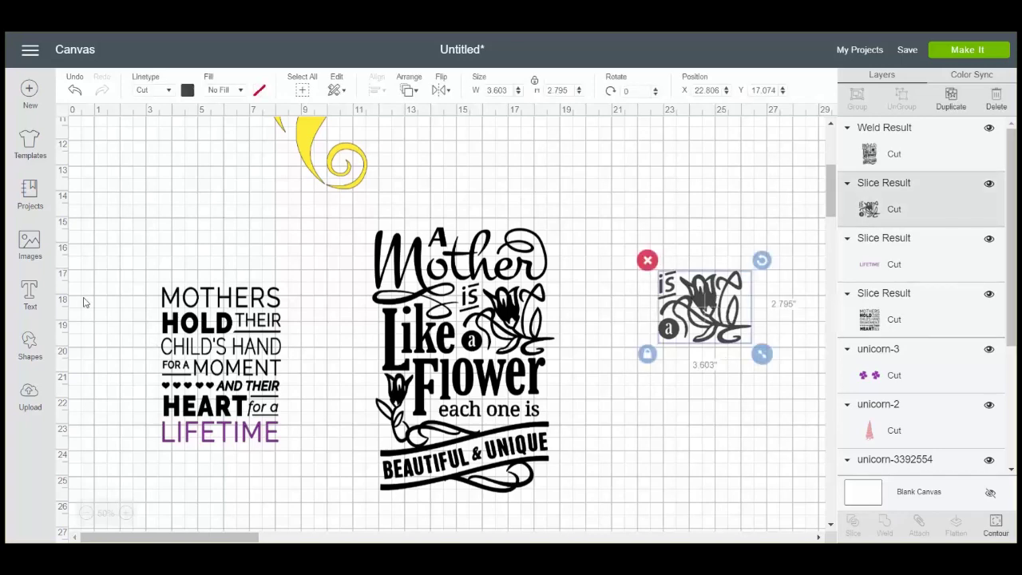
left_click(30, 348)
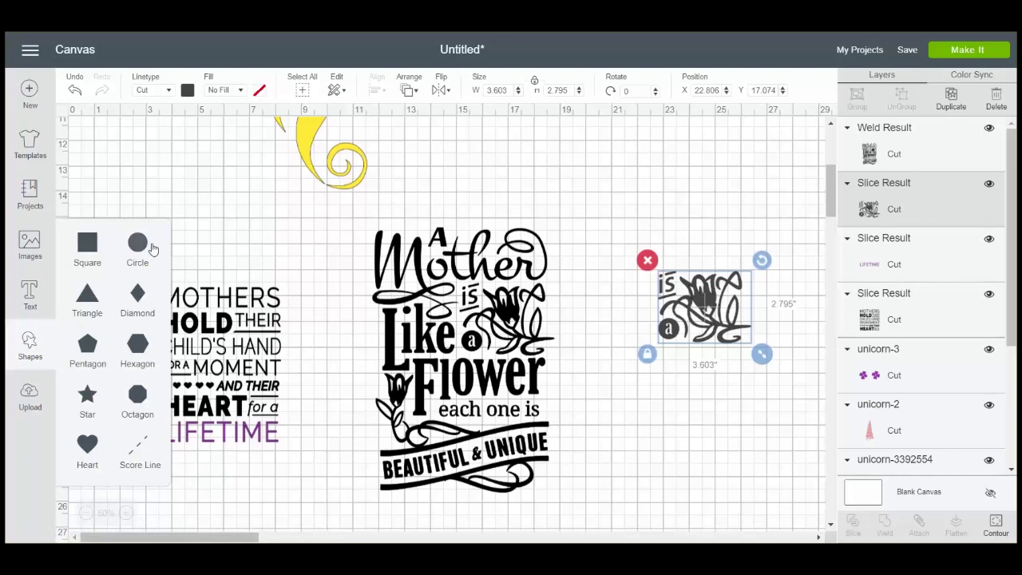
left_click(152, 249)
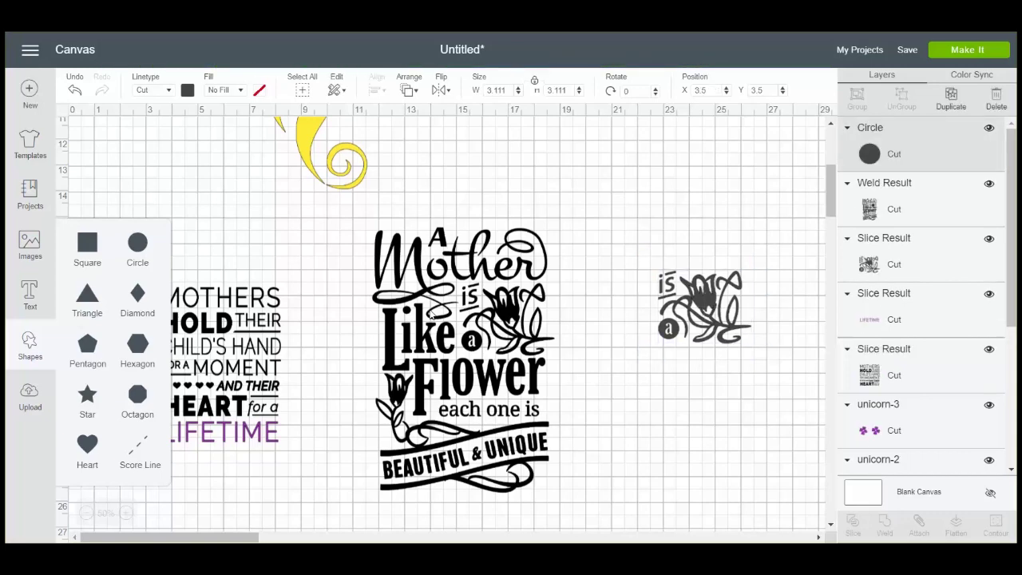
left_click_drag(186, 220, 682, 417)
scroll(673, 410, "down", 5)
scroll(721, 222, "up", 3)
left_click_drag(700, 221, 648, 481)
left_click_drag(678, 527, 650, 489)
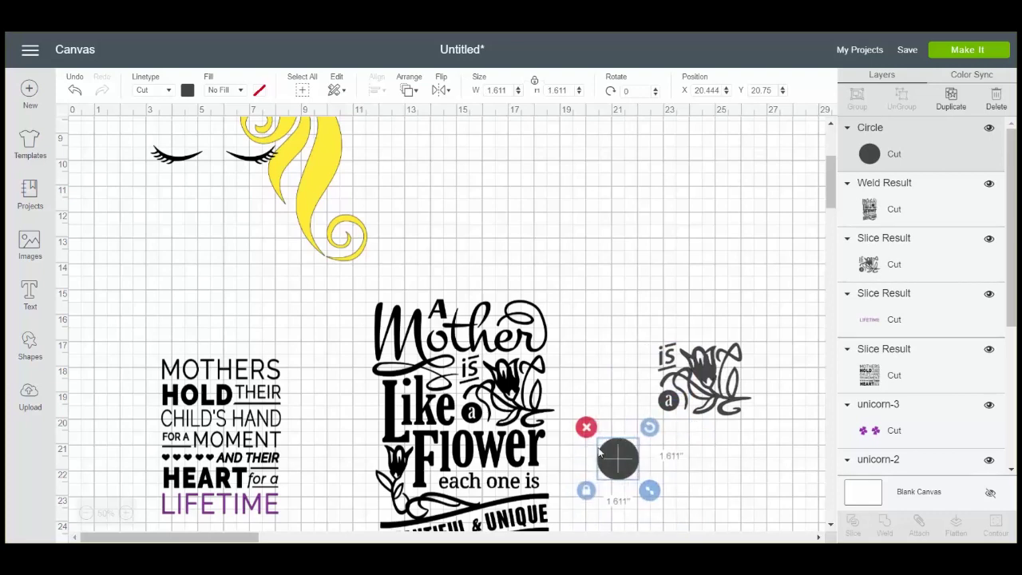
left_click_drag(599, 449, 645, 400)
left_click_drag(702, 447, 671, 405)
Slice the circle out of the flower design and delete the three 'a' circle slices
left_click_drag(756, 439, 652, 377)
left_click(853, 532)
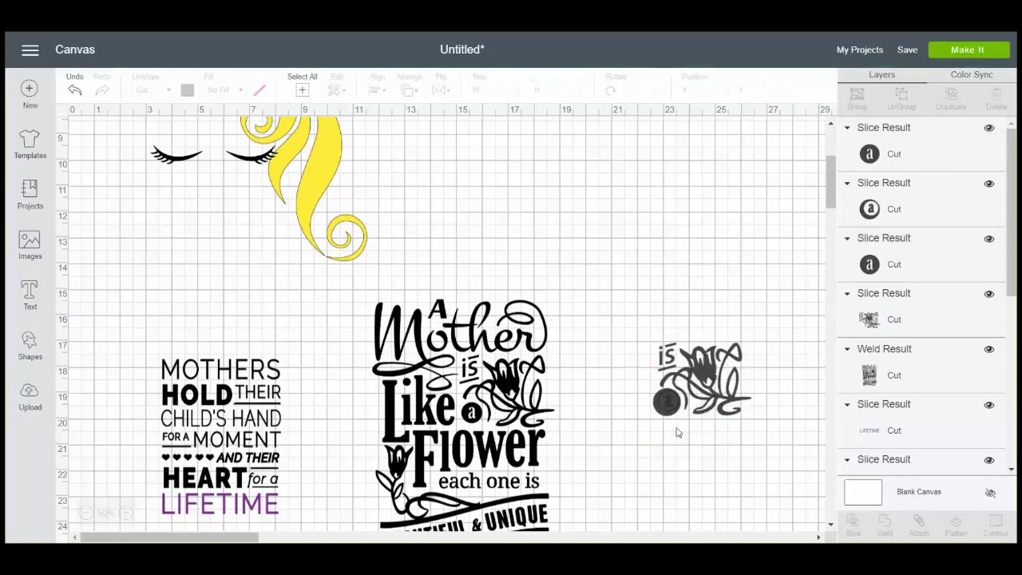
left_click_drag(676, 427, 650, 409)
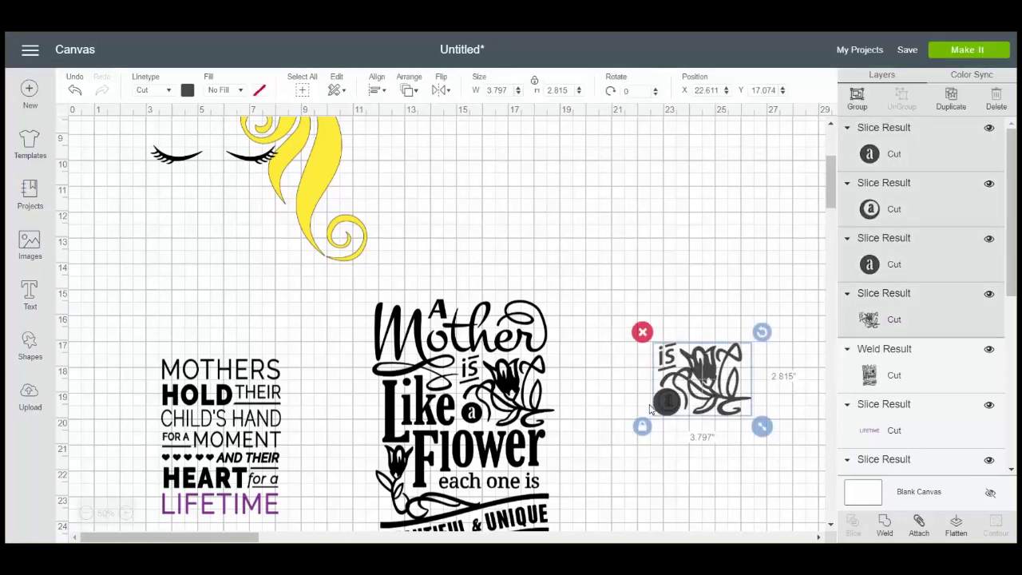
left_click(669, 444)
left_click(668, 403)
key("Delete")
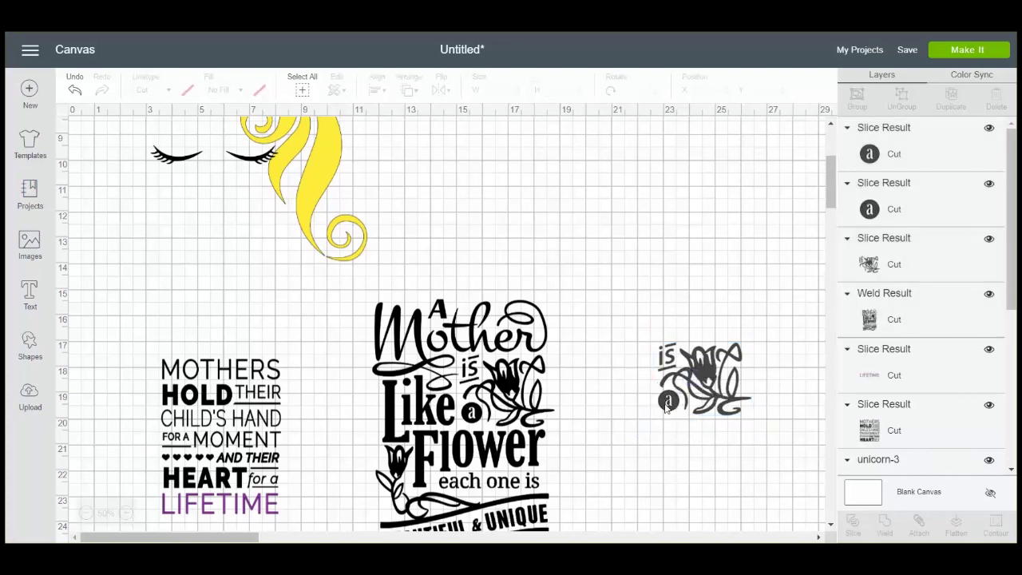
left_click(667, 403)
key("Delete")
left_click(669, 403)
key("Delete")
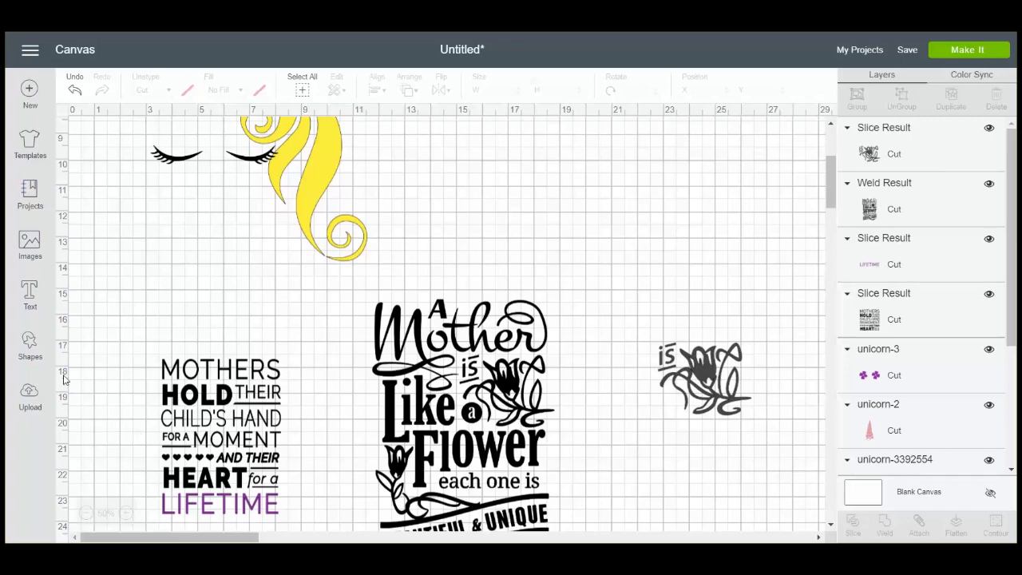
Add another circle, then move the 3.532 × 2.79 flower next to the Mother quote
left_click(30, 343)
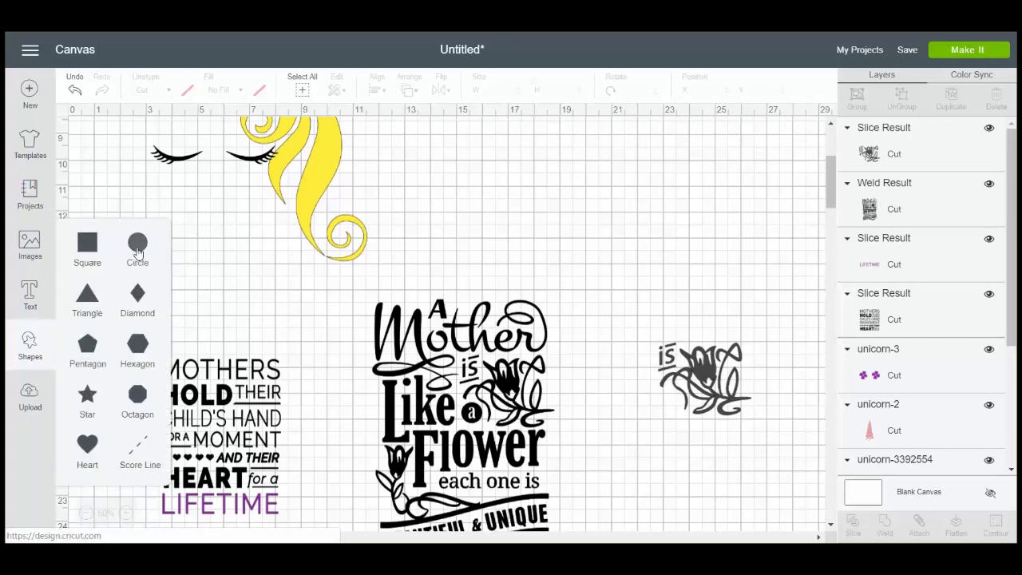
left_click(138, 244)
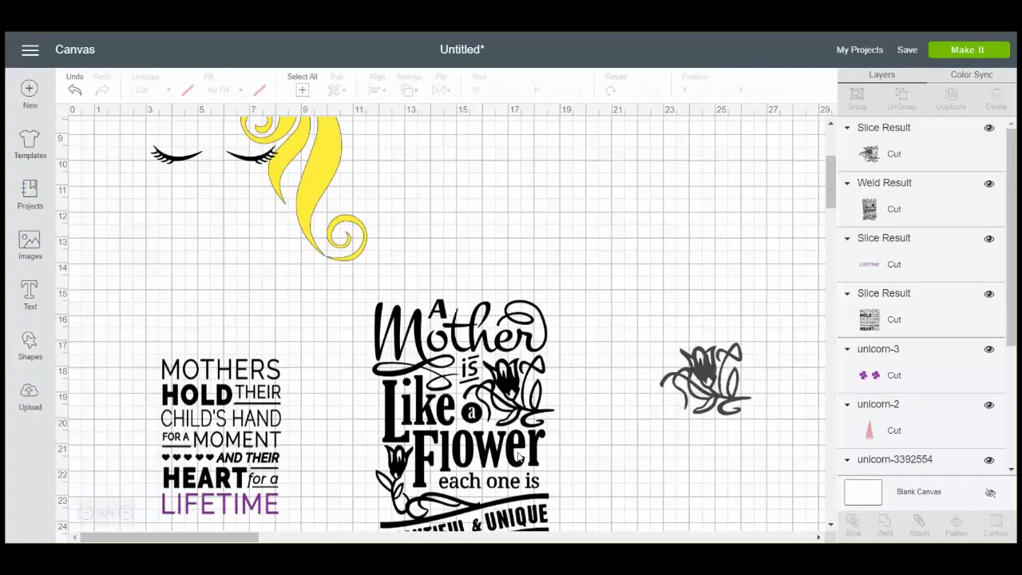
scroll(527, 351, "down", 2)
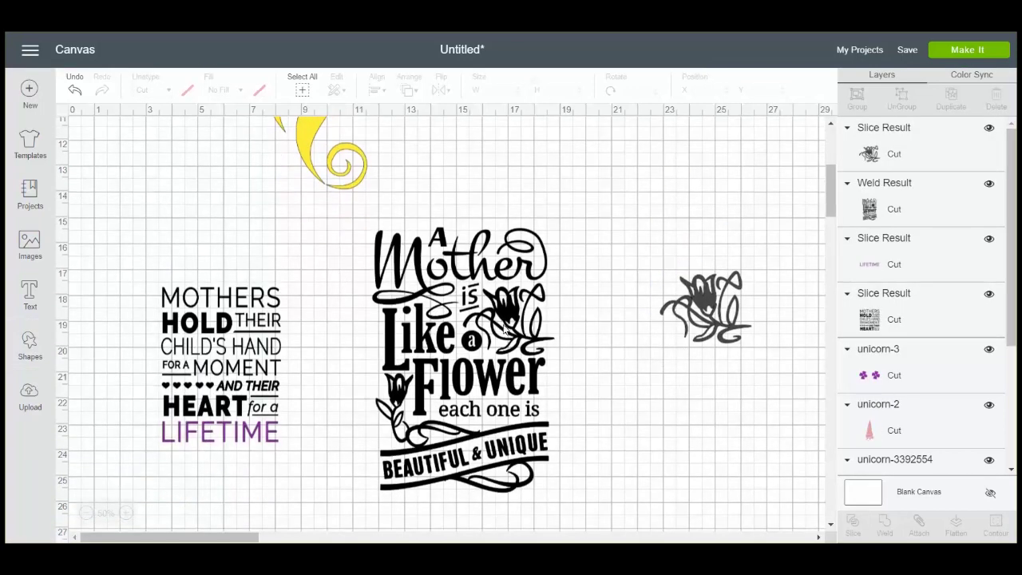
left_click(543, 339)
left_click_drag(727, 306, 644, 310)
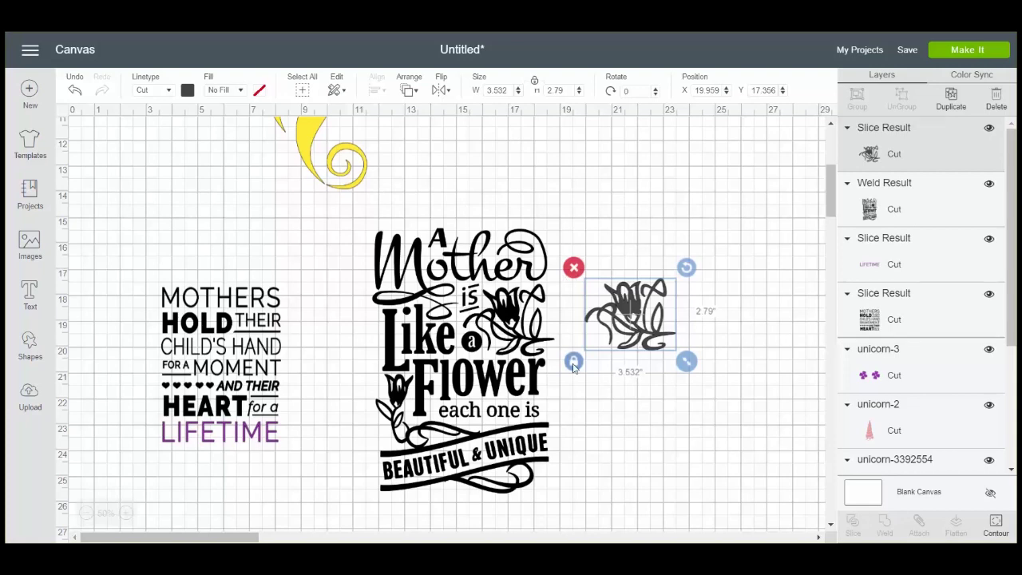
left_click(495, 320)
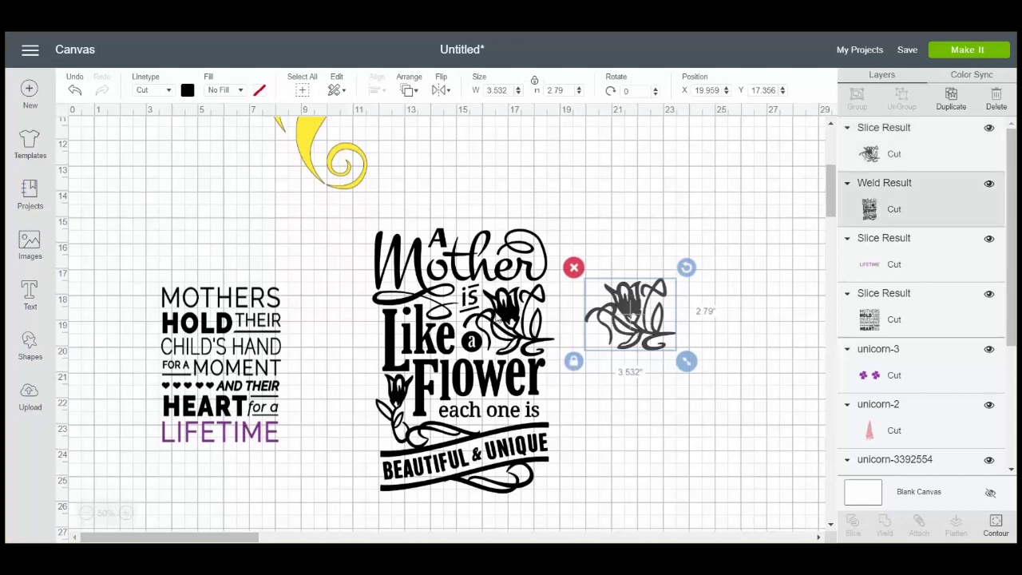
Hide the flower's contour in the welded Mother quote so it won't be cut
left_click(995, 525)
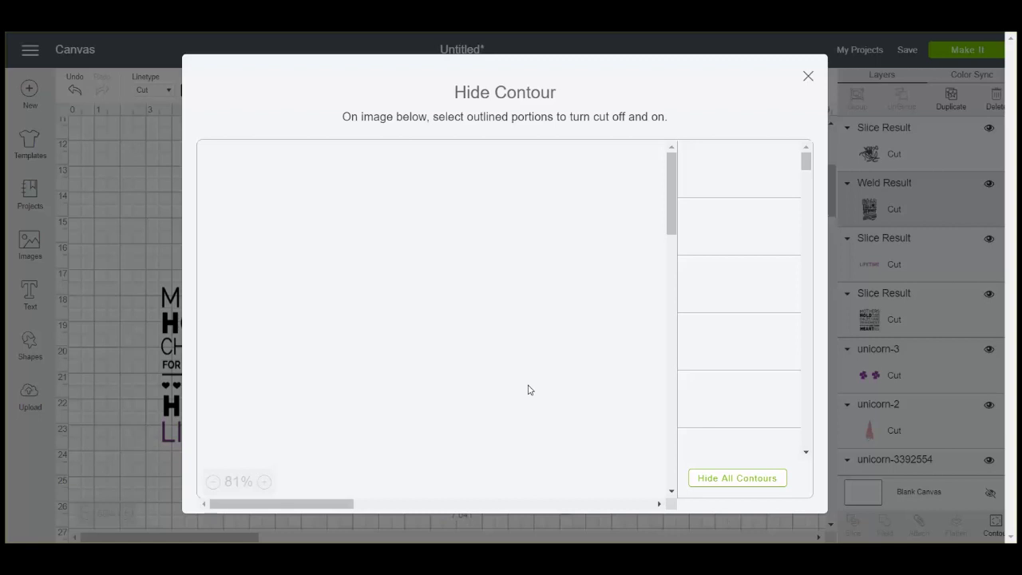
scroll(579, 413, "down", 10)
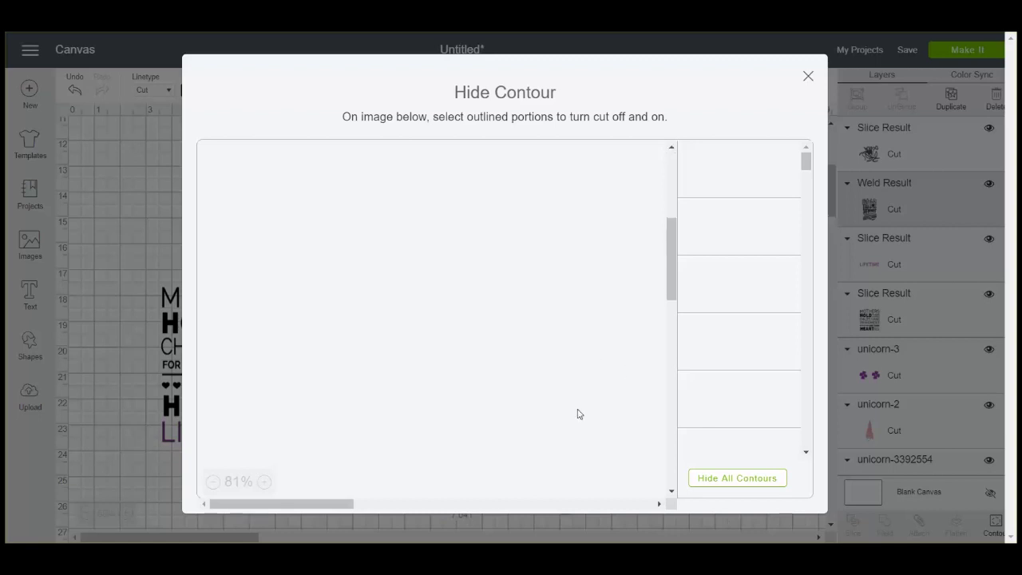
scroll(578, 413, "up", 3)
scroll(578, 414, "up", 6)
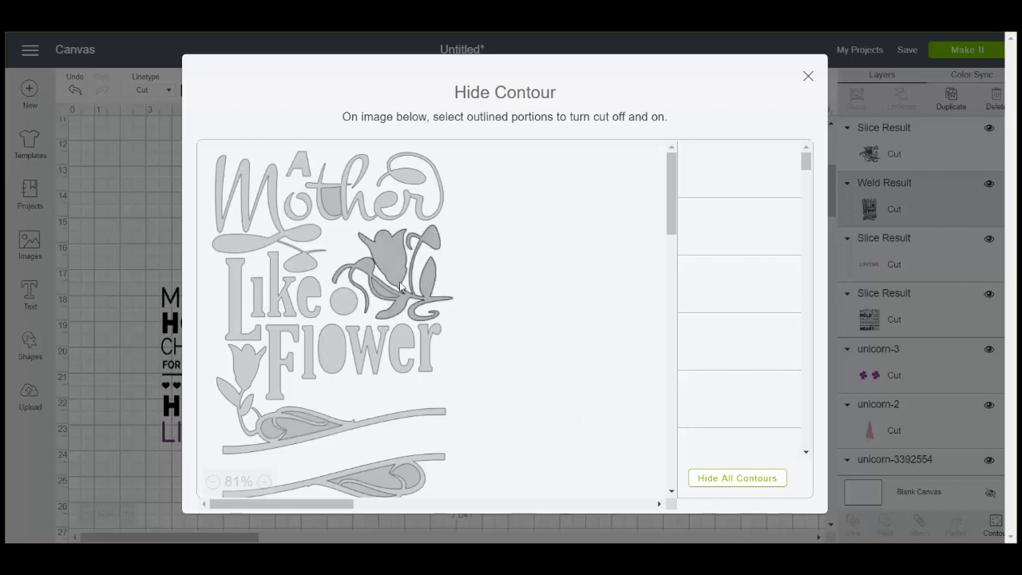
left_click(369, 269)
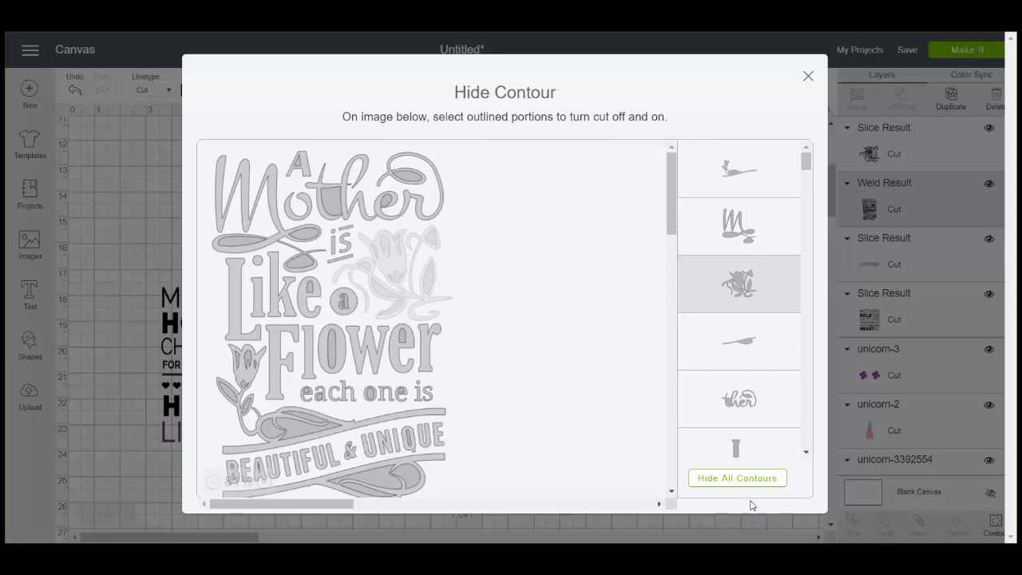
left_click(808, 77)
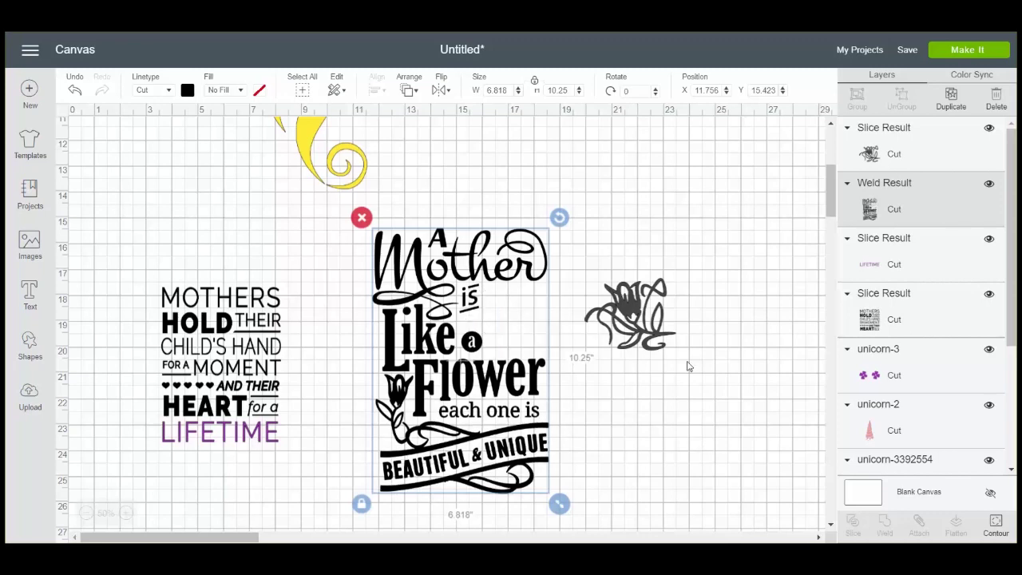
Move the separate flower into the Mother quote's gap beside 'is' and 'a'
left_click_drag(634, 315, 523, 317)
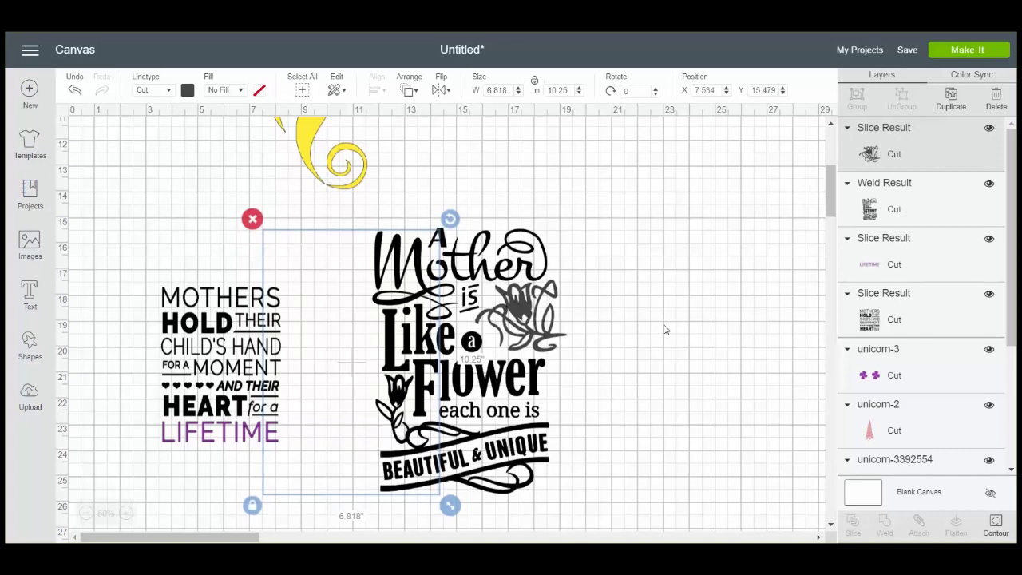
left_click(665, 329)
left_click_drag(509, 312, 495, 318)
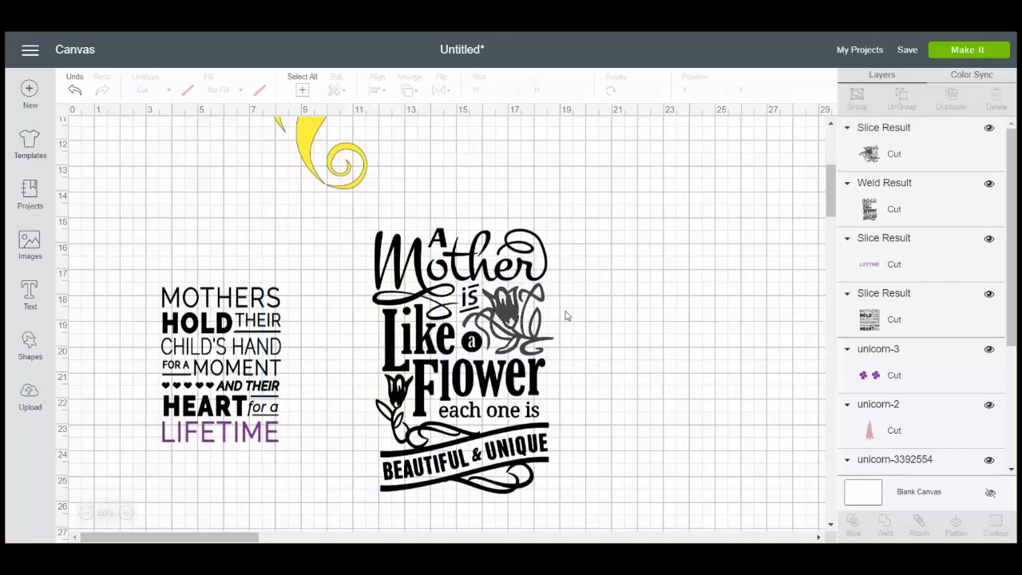
Recolour the flower orange
left_click(188, 90)
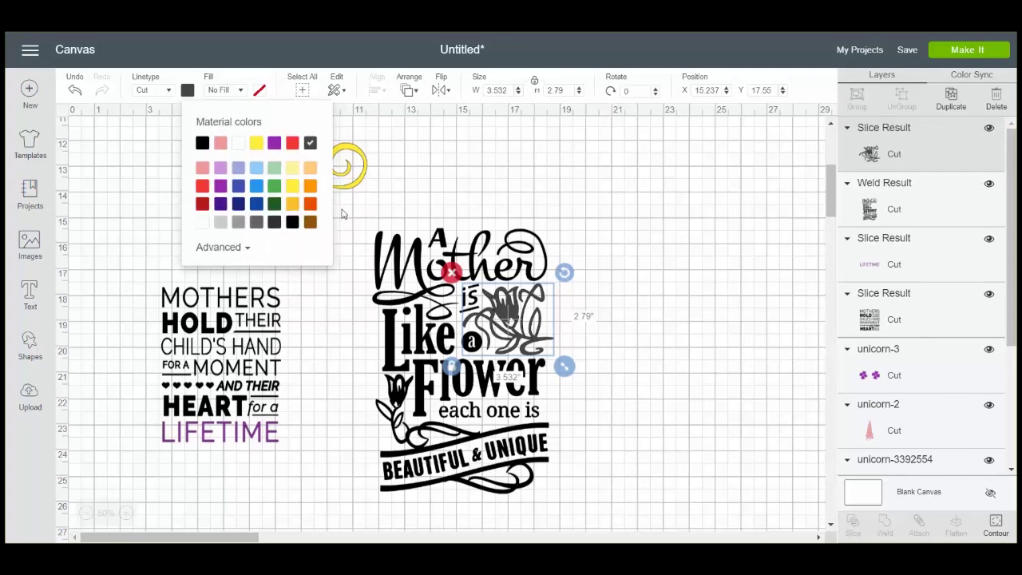
left_click(309, 190)
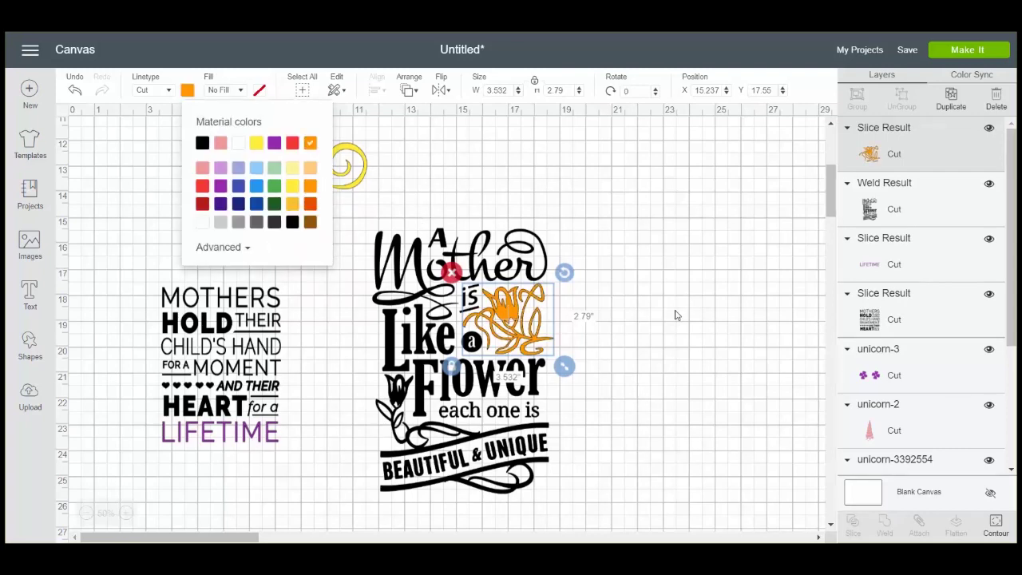
left_click(678, 317)
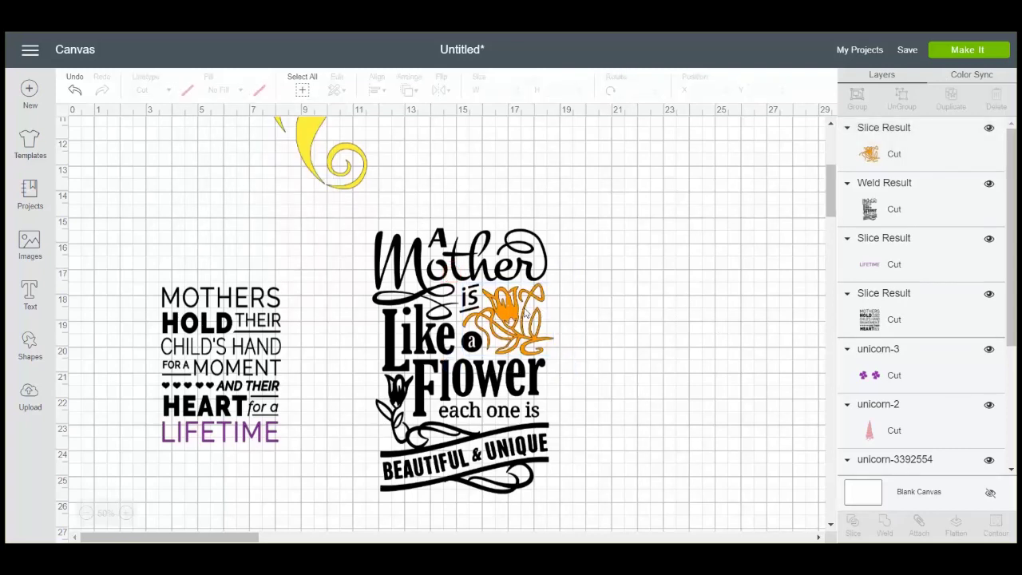